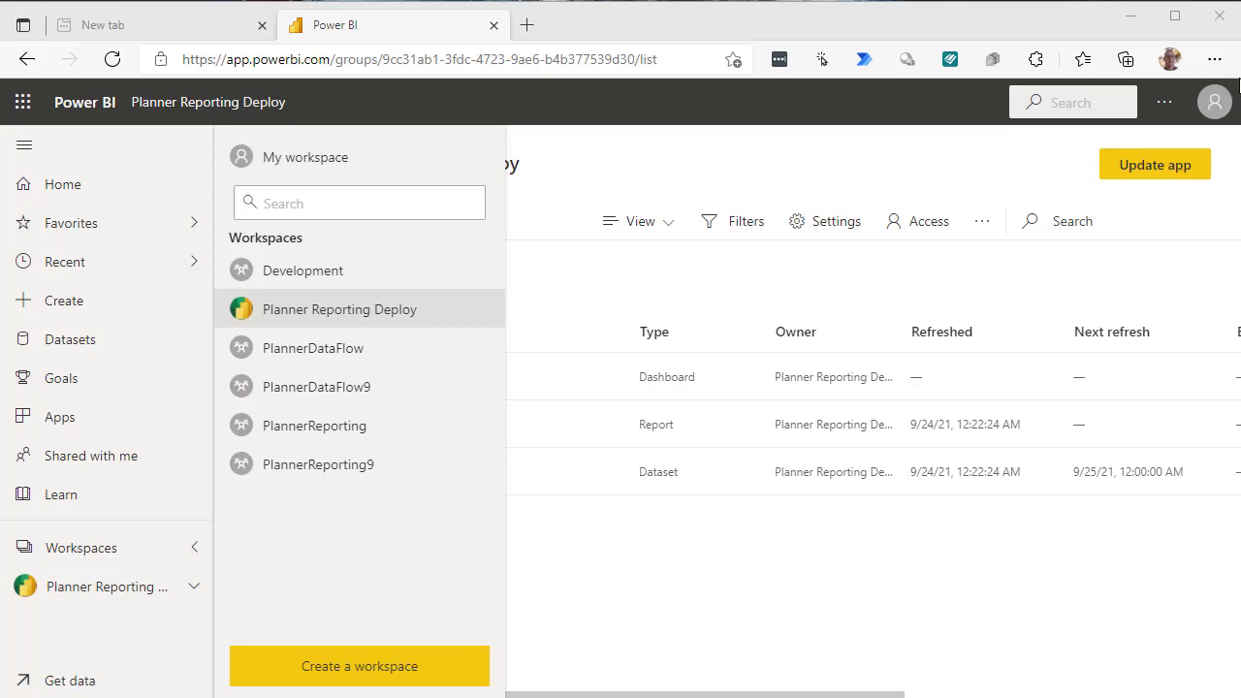
- Check the signed-in account's details to confirm its Premium Per User licence, then dismiss them
{"action": "left_click", "coordinate": [1217, 104]}
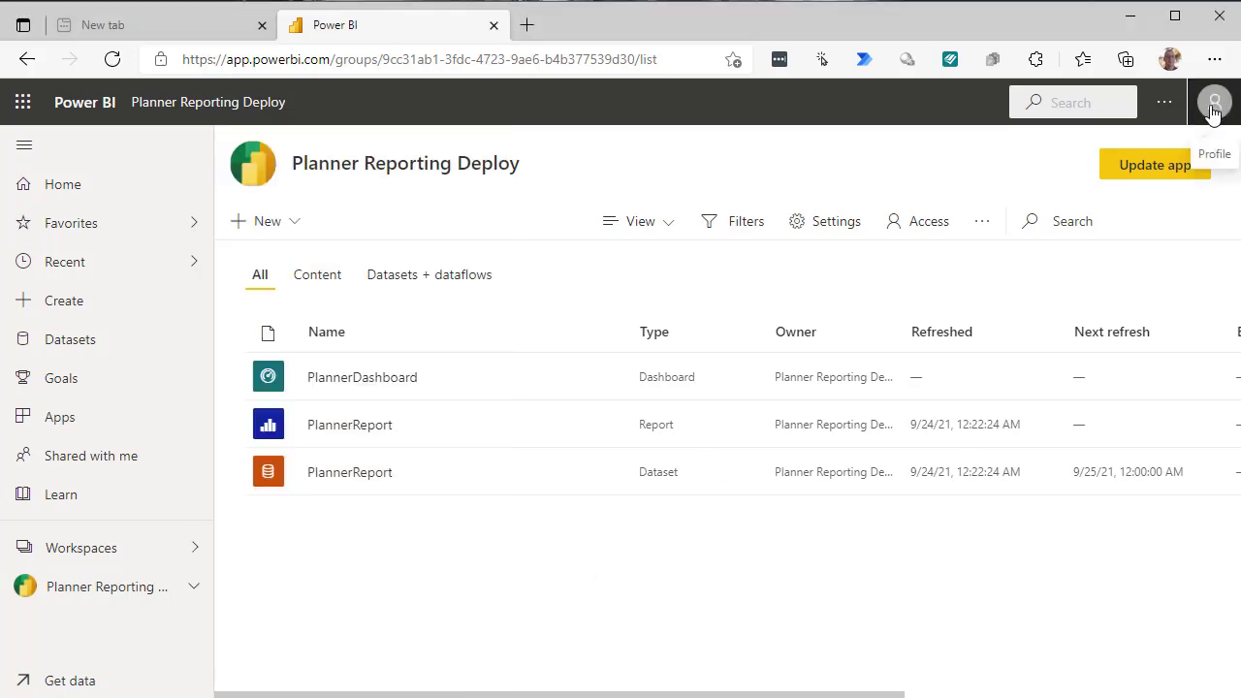
{"action": "left_click", "coordinate": [1211, 108]}
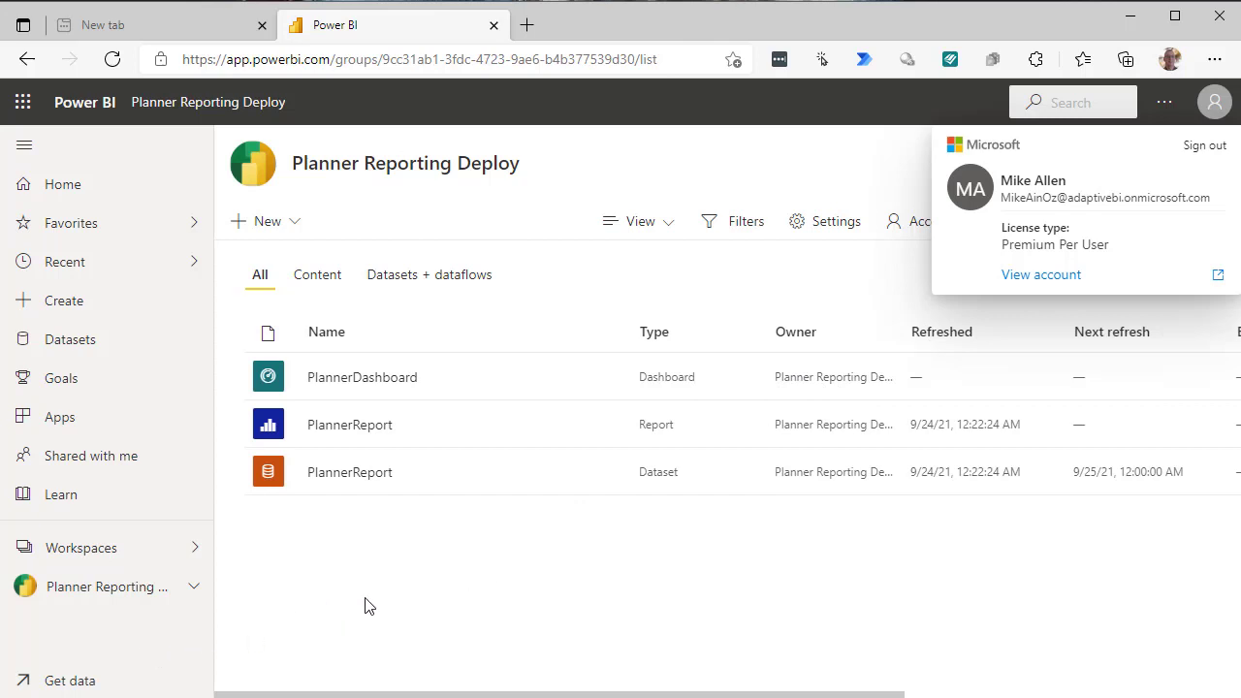
{"action": "key", "text": "Escape"}
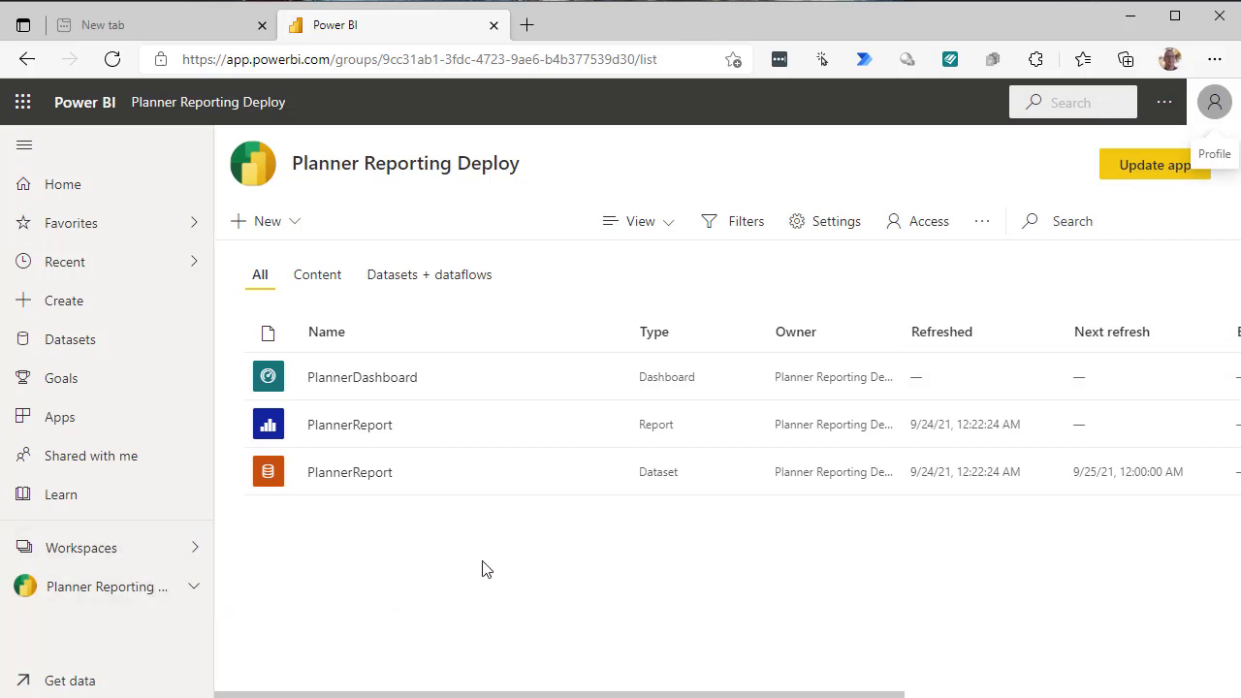
- Start a new workspace named Paginated Reporting and review its advanced Premium per user licence setting
{"action": "left_click", "coordinate": [114, 555]}
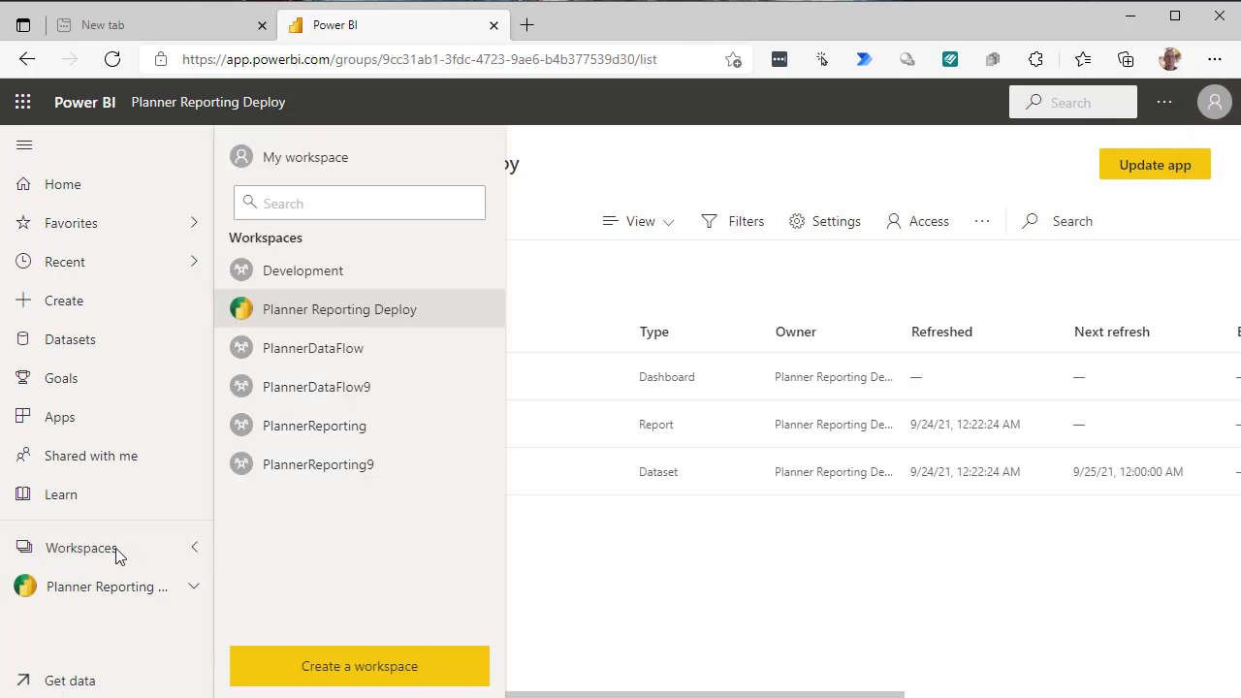
{"action": "left_click", "coordinate": [366, 669]}
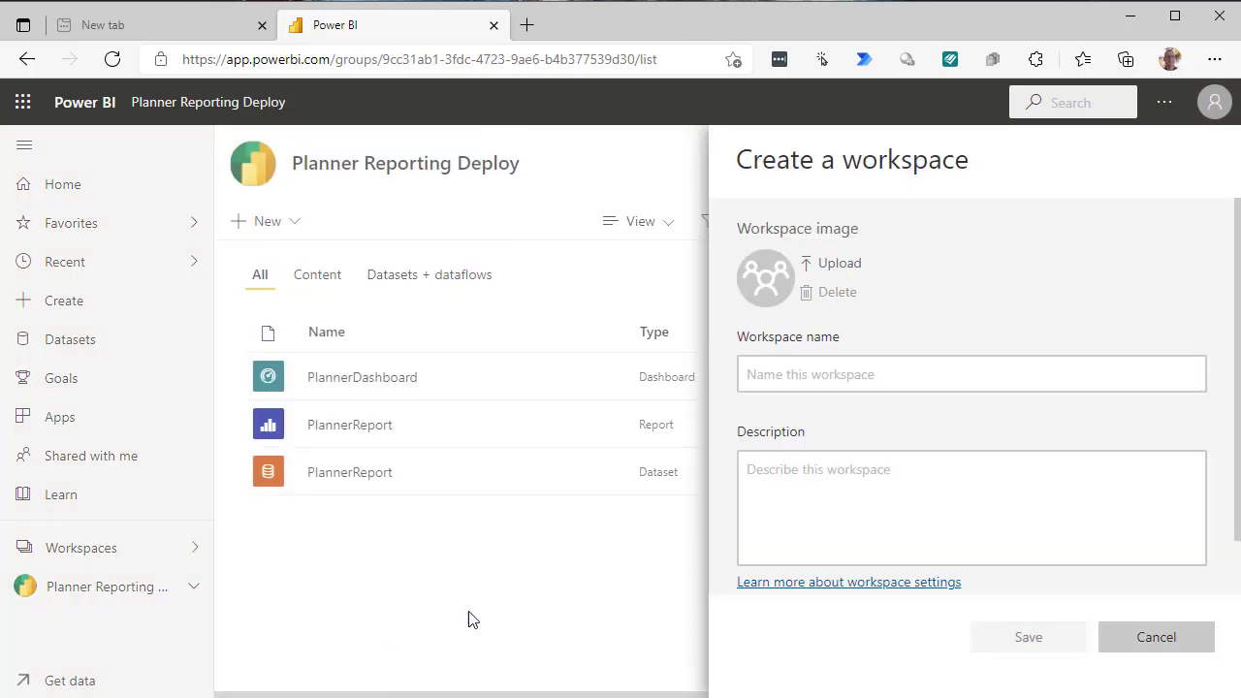
{"action": "left_click", "coordinate": [922, 374]}
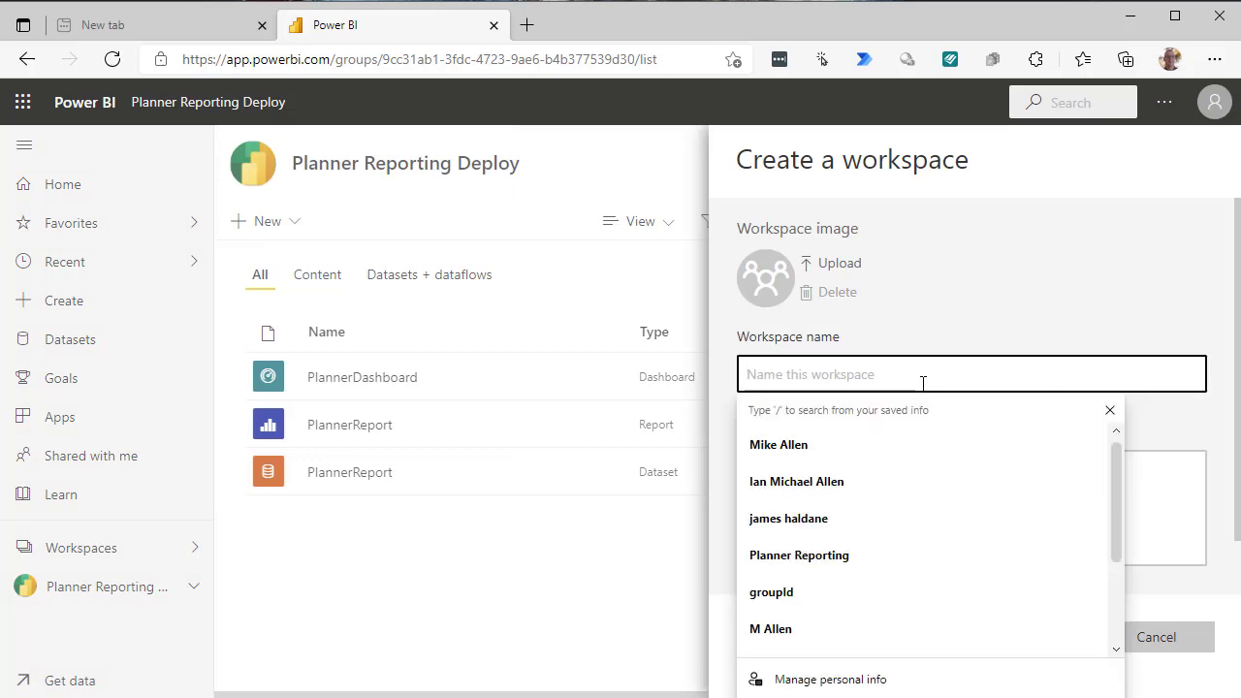
{"action": "type", "text": "Pagima"}
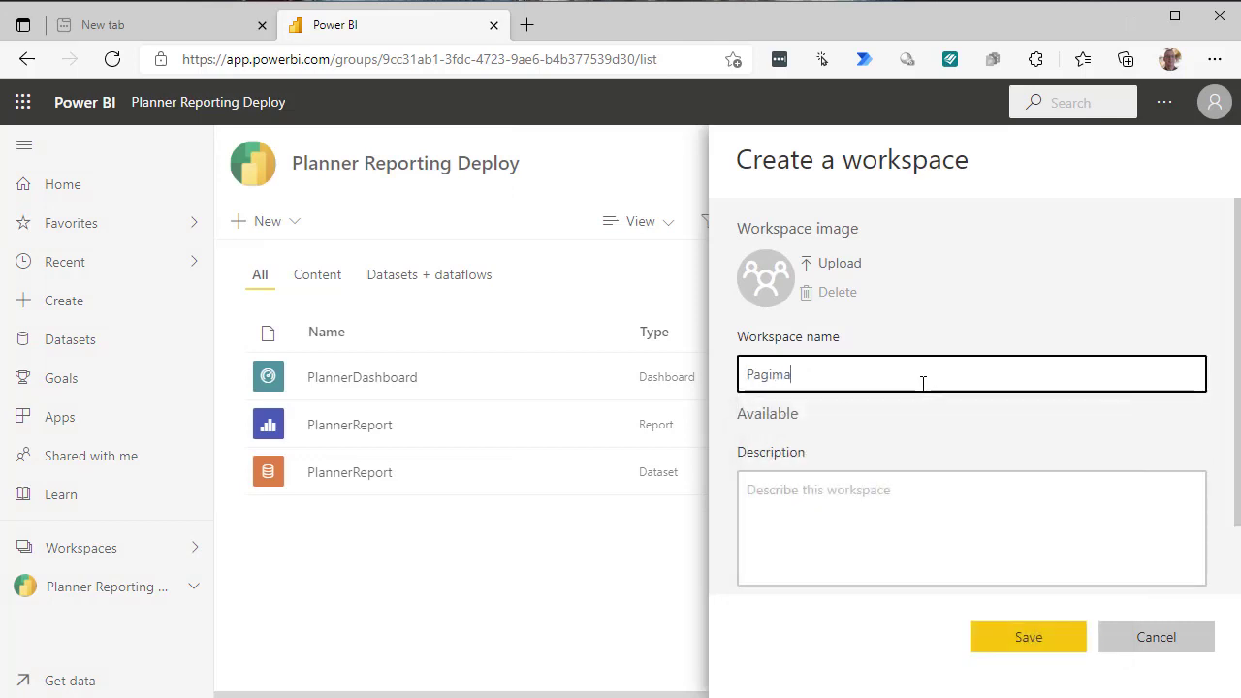
{"action": "type", "text": "ted Report"}
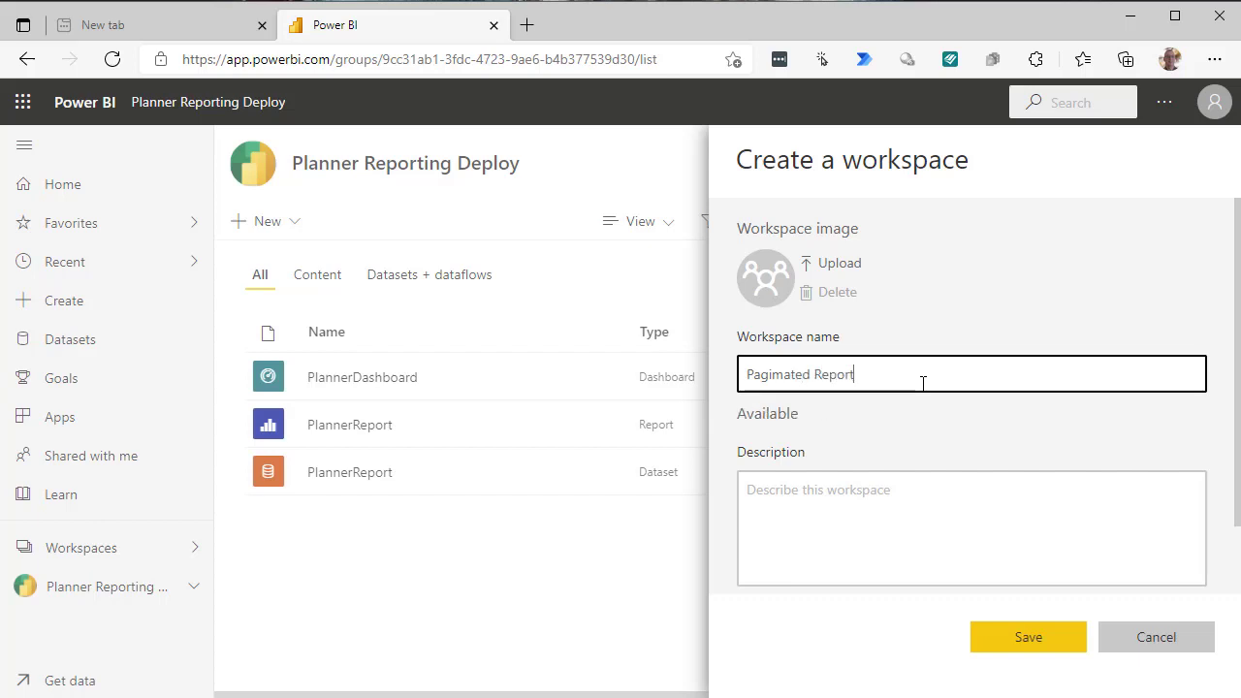
{"action": "type", "text": "ing"}
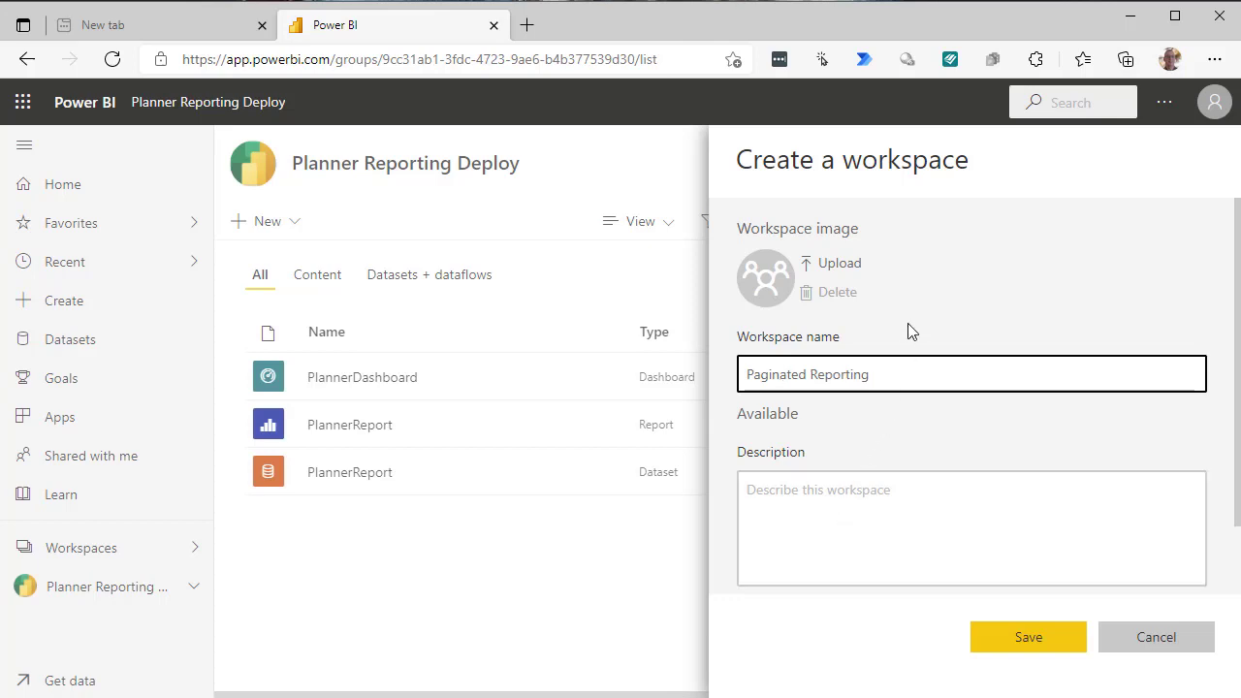
{"action": "scroll", "coordinate": [1054, 313], "scroll_direction": "down", "scroll_amount": 1}
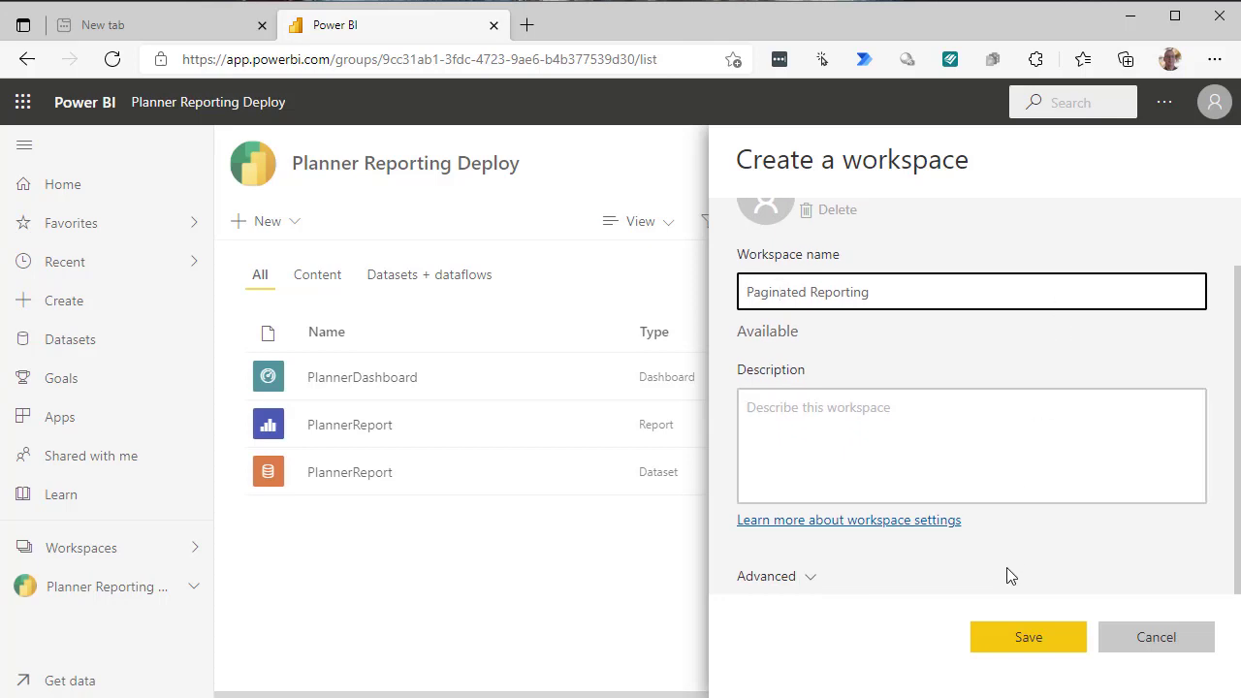
{"action": "left_click", "coordinate": [814, 579]}
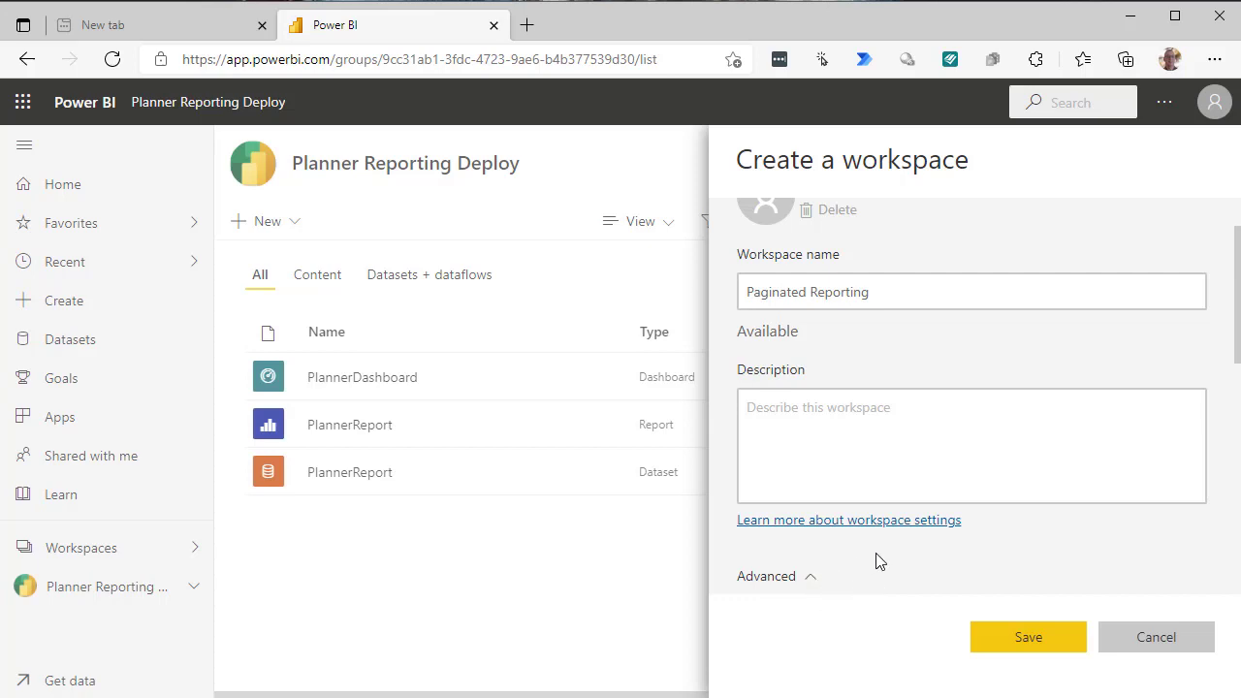
{"action": "scroll", "coordinate": [877, 559], "scroll_direction": "down", "scroll_amount": 2}
{"action": "scroll", "coordinate": [920, 528], "scroll_direction": "down", "scroll_amount": 5}
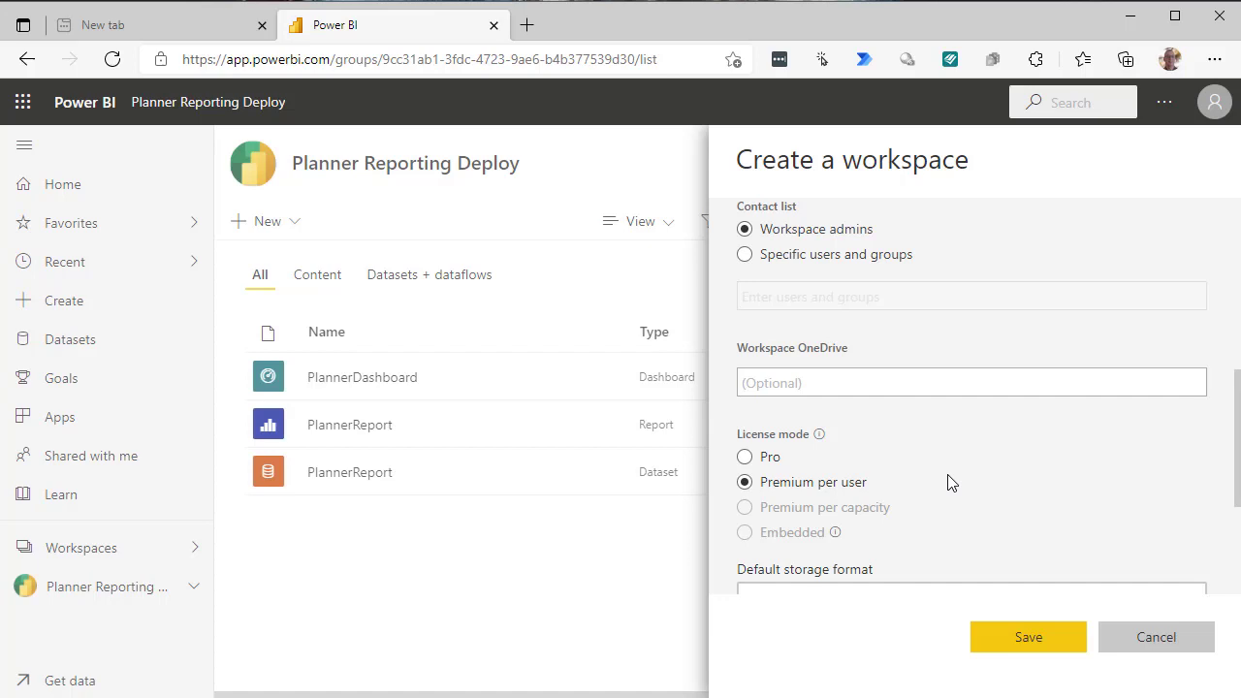
- Save the Paginated Reporting workspace, then view the PlannerReport dataset in Planner Reporting Deploy
{"action": "left_click", "coordinate": [1014, 643]}
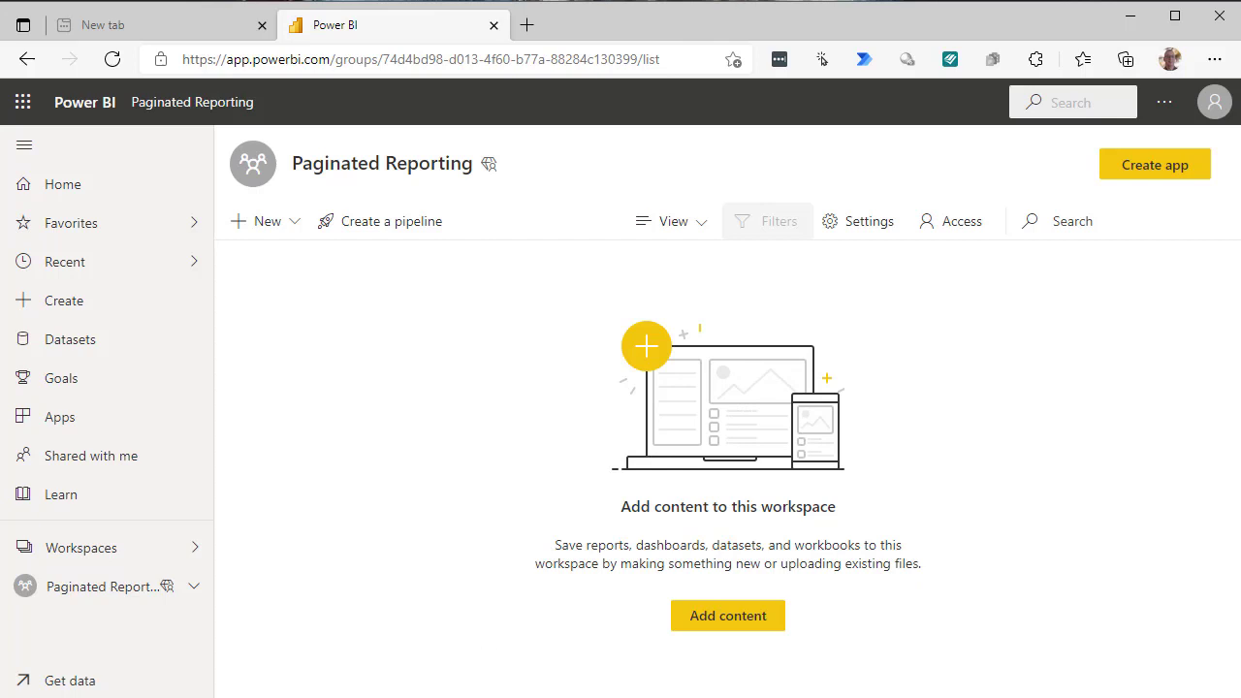
{"action": "left_click", "coordinate": [81, 550]}
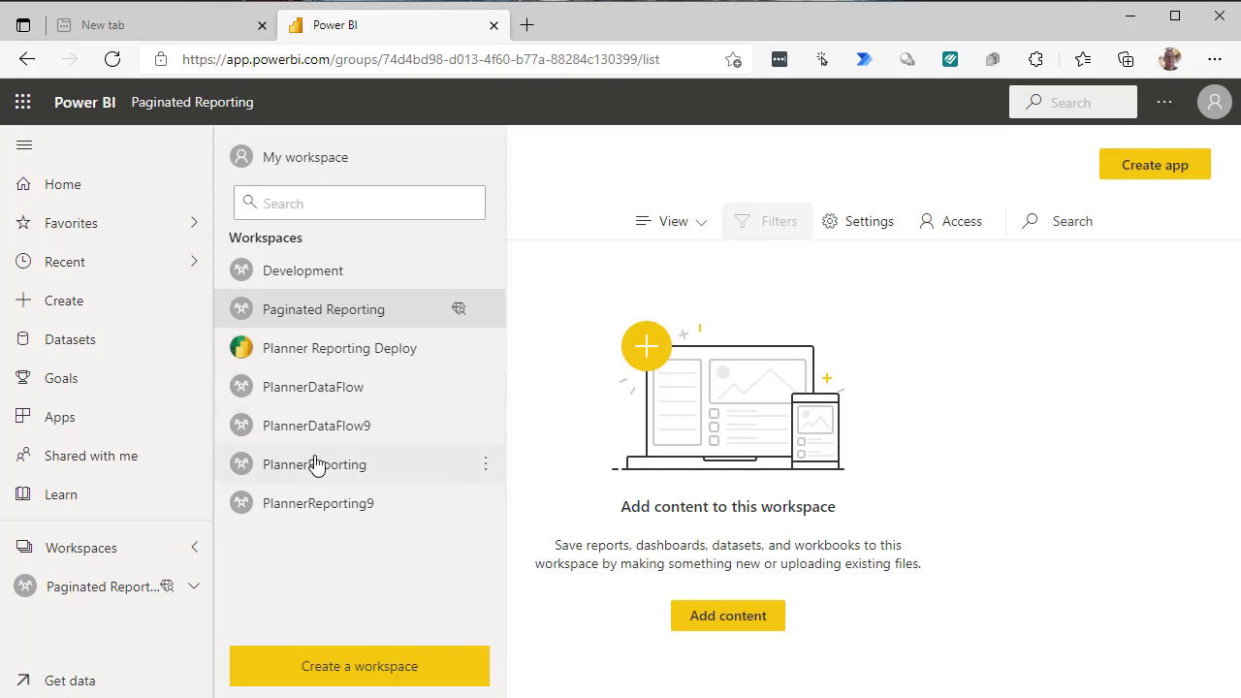
{"action": "left_click", "coordinate": [307, 349]}
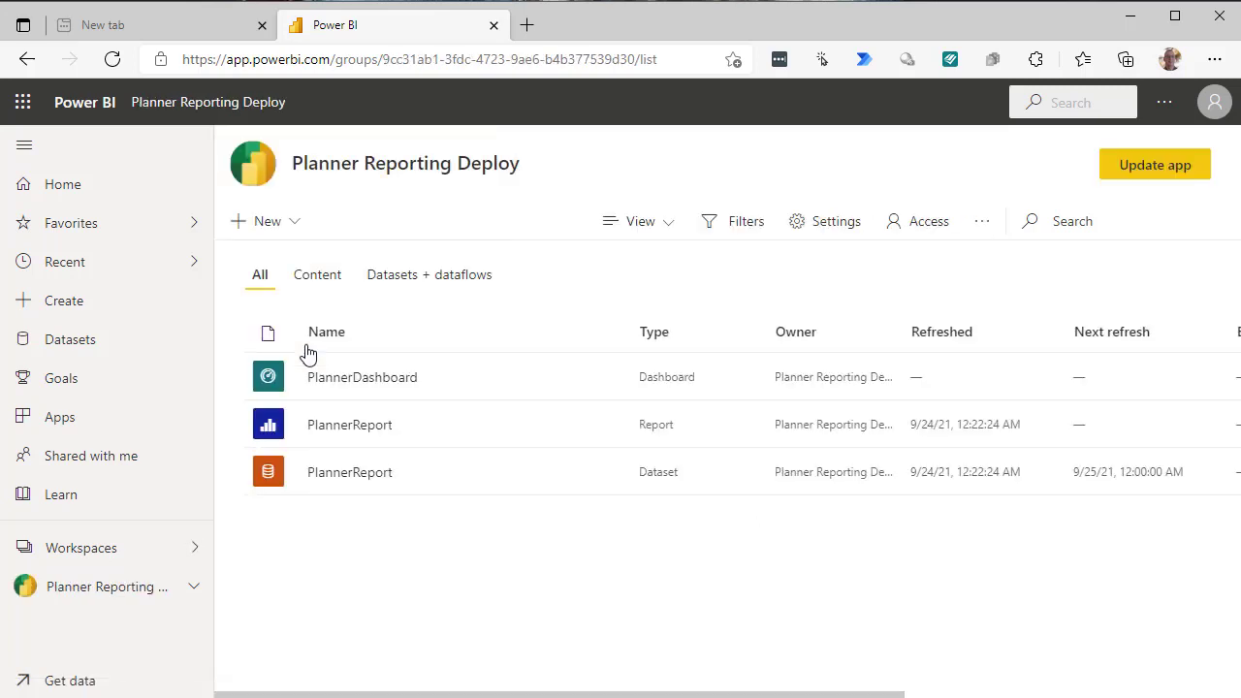
{"action": "left_click", "coordinate": [325, 482]}
{"action": "left_click", "coordinate": [104, 560]}
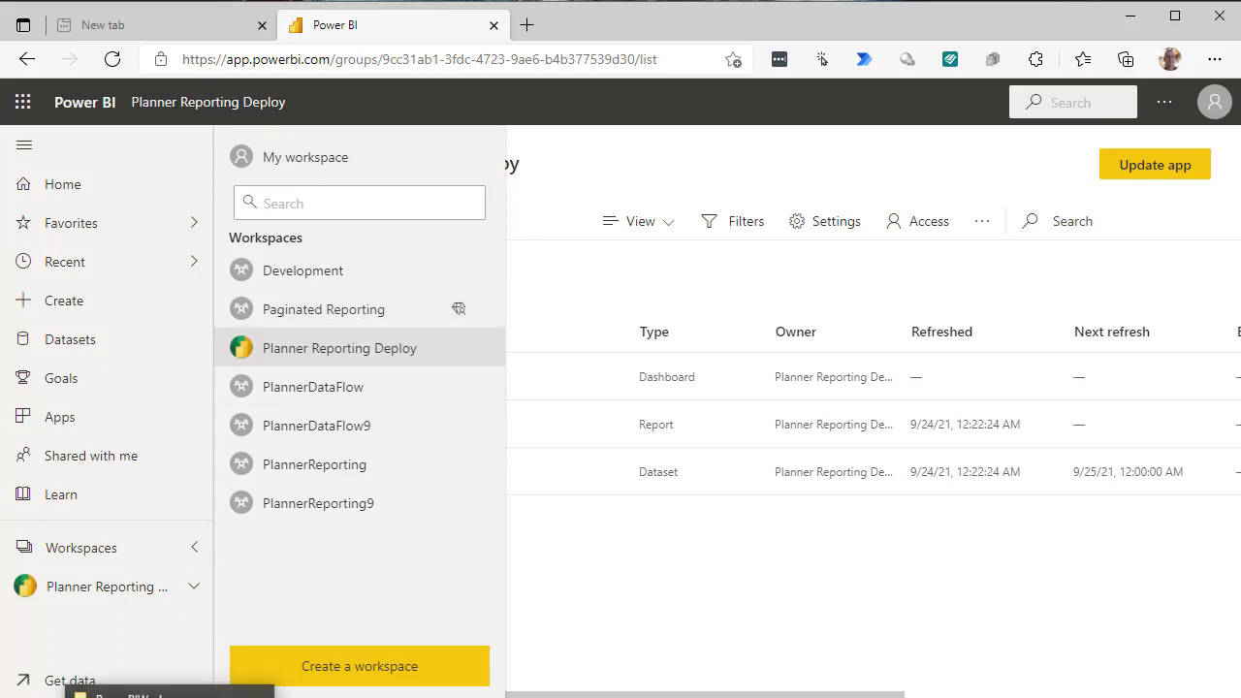
- Open Workload Tasks by Person.rdl from PowerBIWork, always using Power BI Report Builder for .rdl files
{"action": "left_click", "coordinate": [170, 694]}
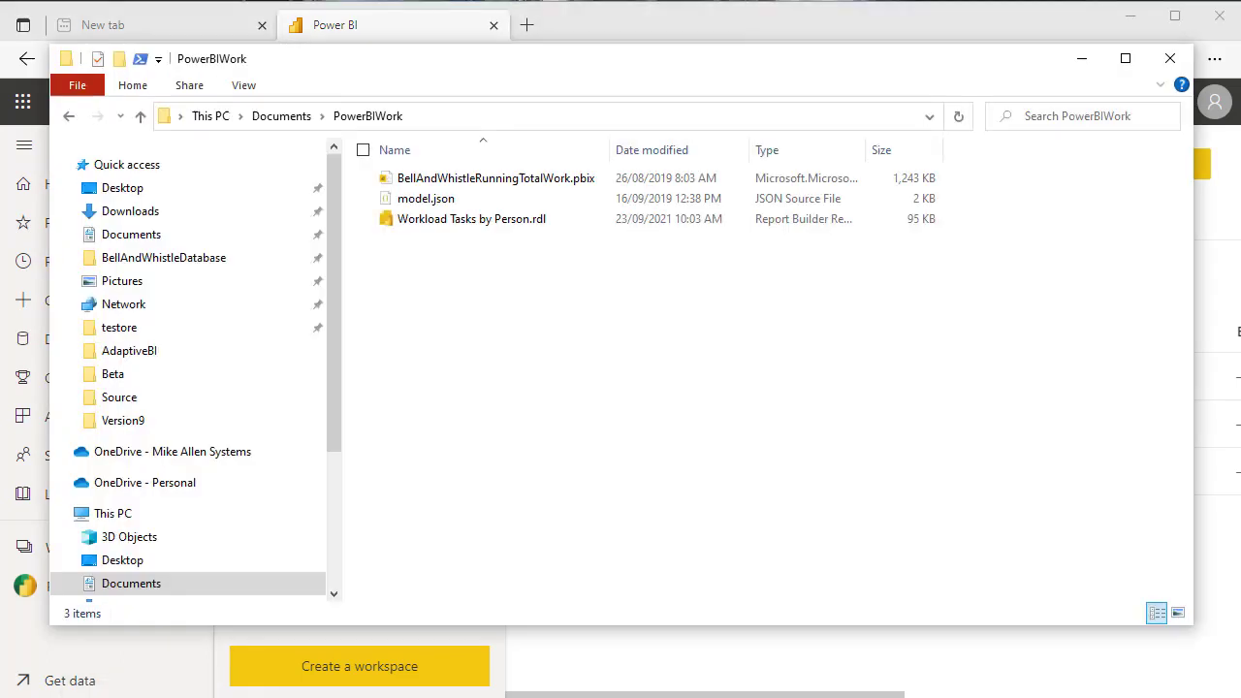
{"action": "left_click", "coordinate": [454, 220]}
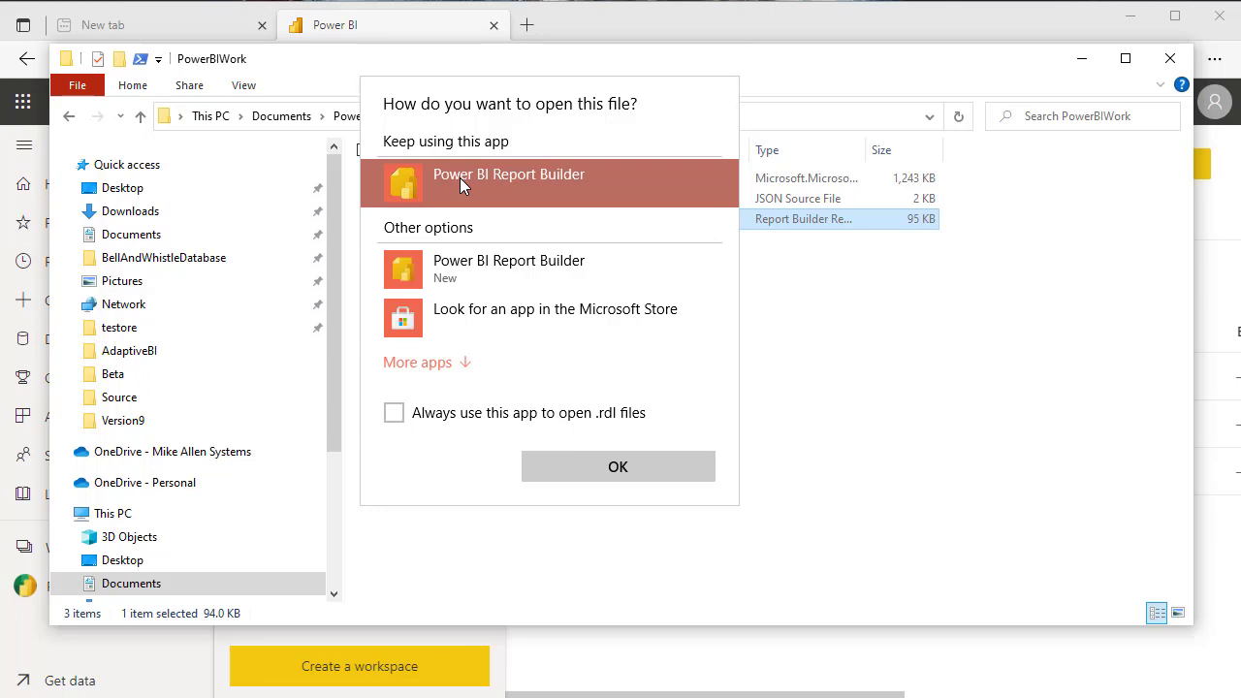
{"action": "left_click", "coordinate": [397, 413]}
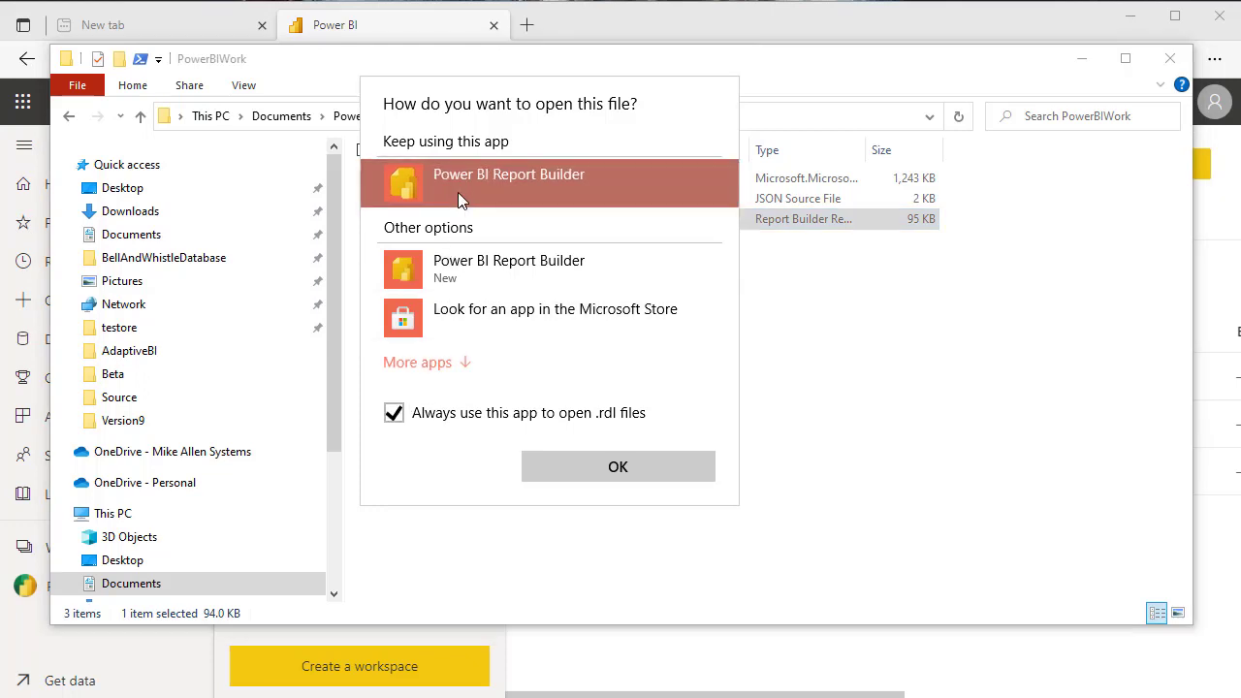
{"action": "left_click", "coordinate": [634, 471]}
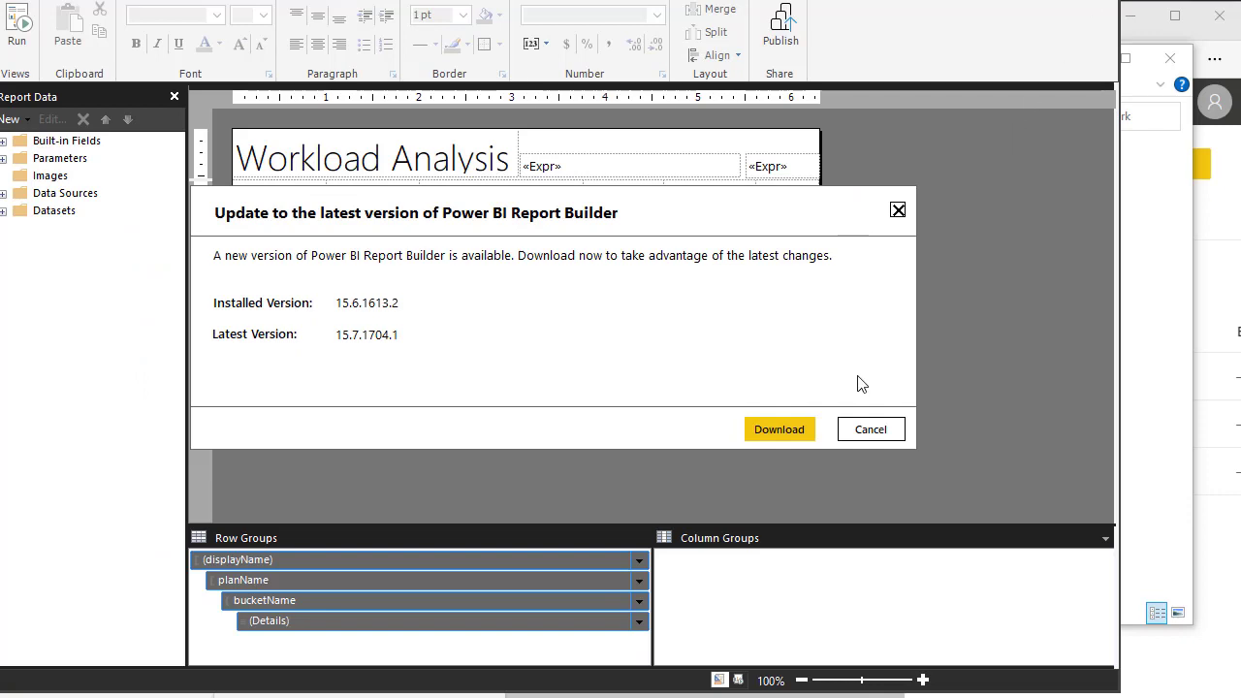
- Dismiss the update notice, maximise Report Builder, and select the Testing_PlannerReport data source
{"action": "left_click", "coordinate": [861, 428]}
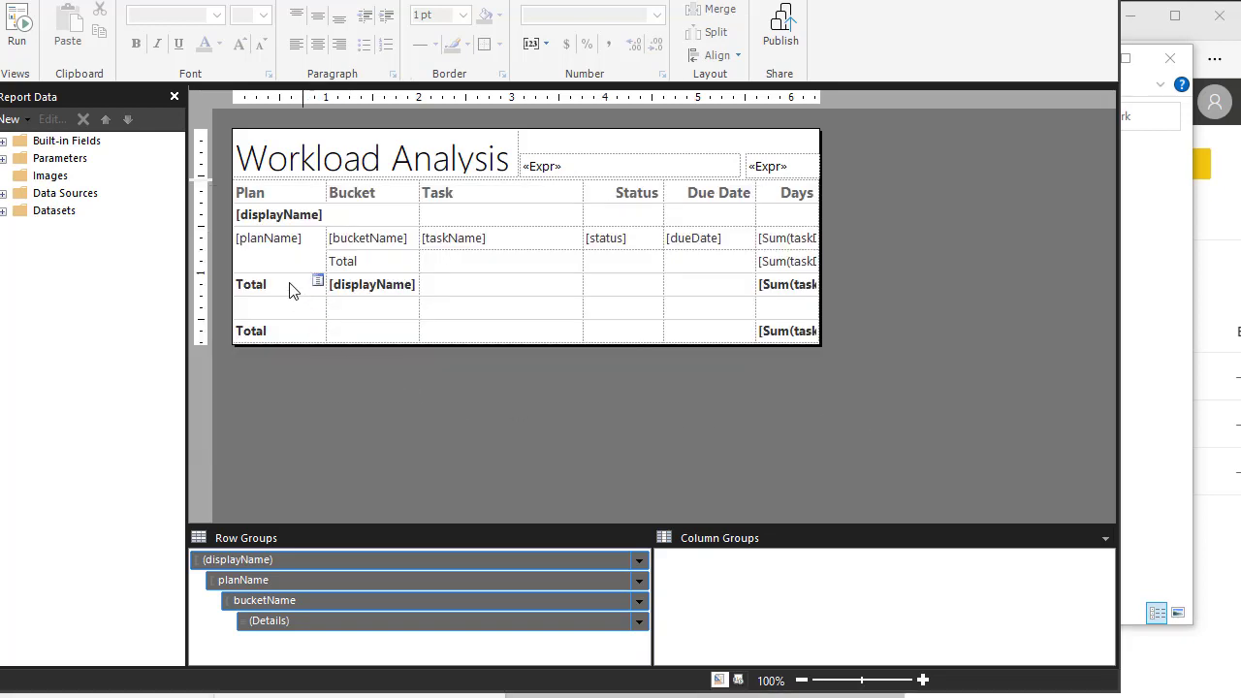
{"action": "left_click", "coordinate": [60, 201]}
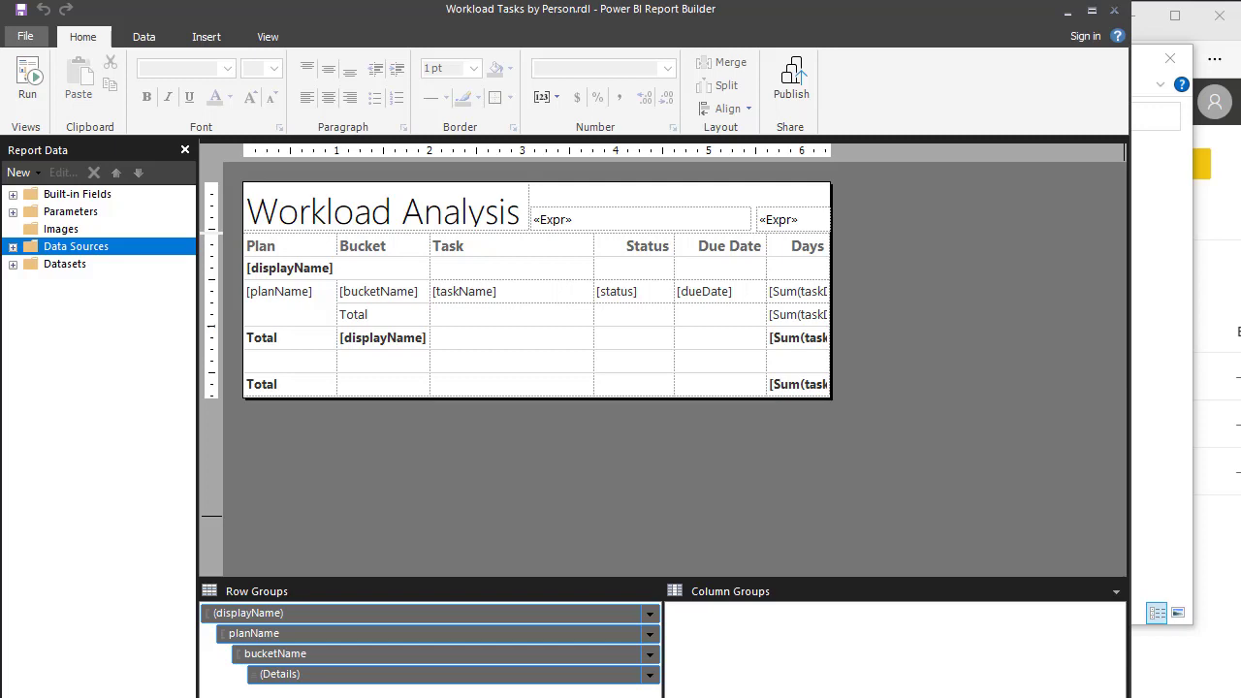
{"action": "key", "text": "super+Up"}
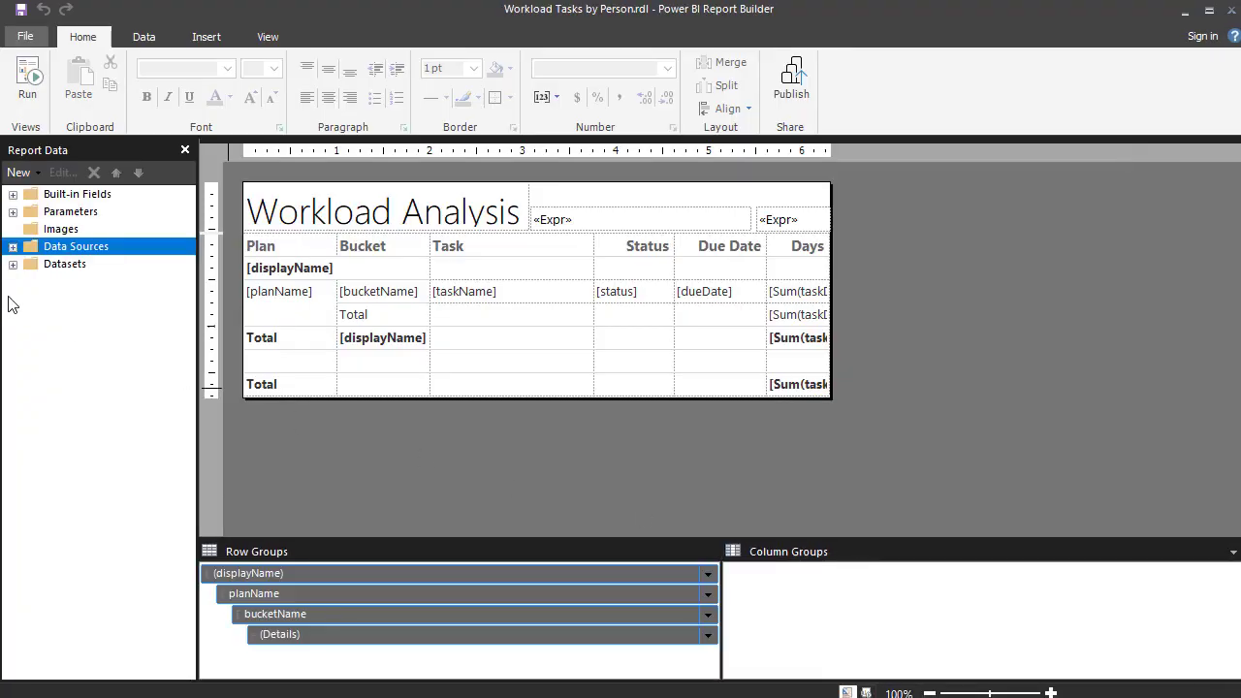
{"action": "left_click", "coordinate": [14, 247]}
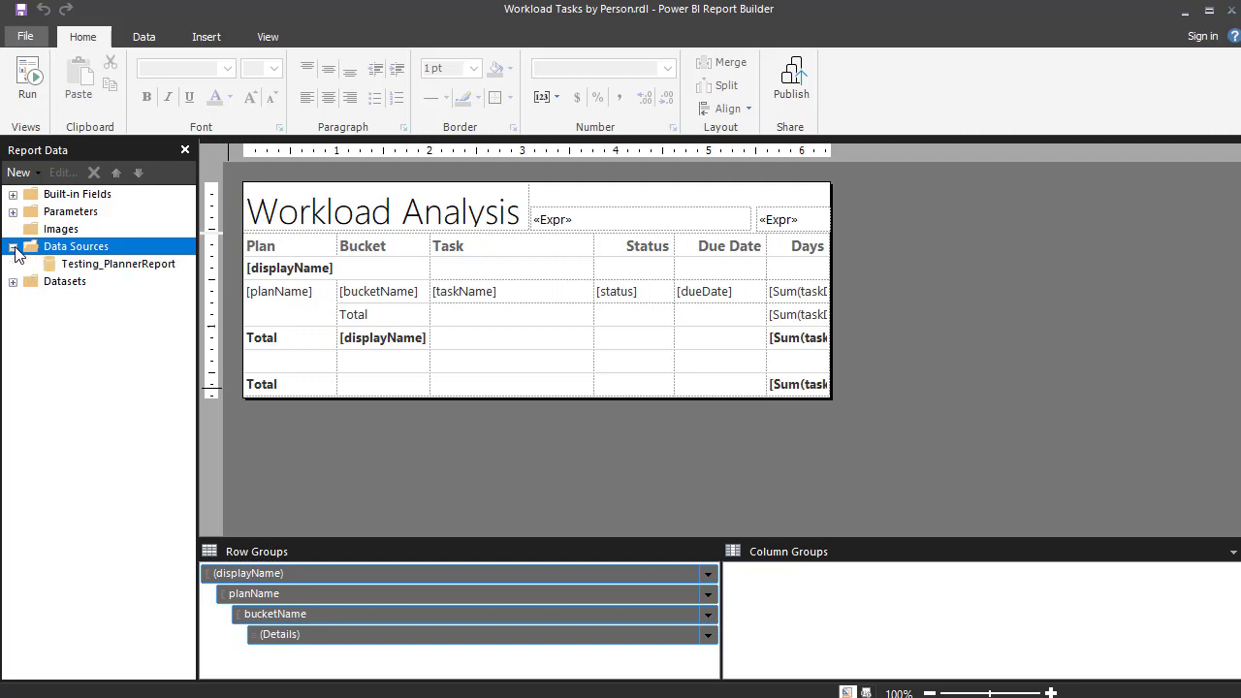
{"action": "left_click", "coordinate": [96, 264]}
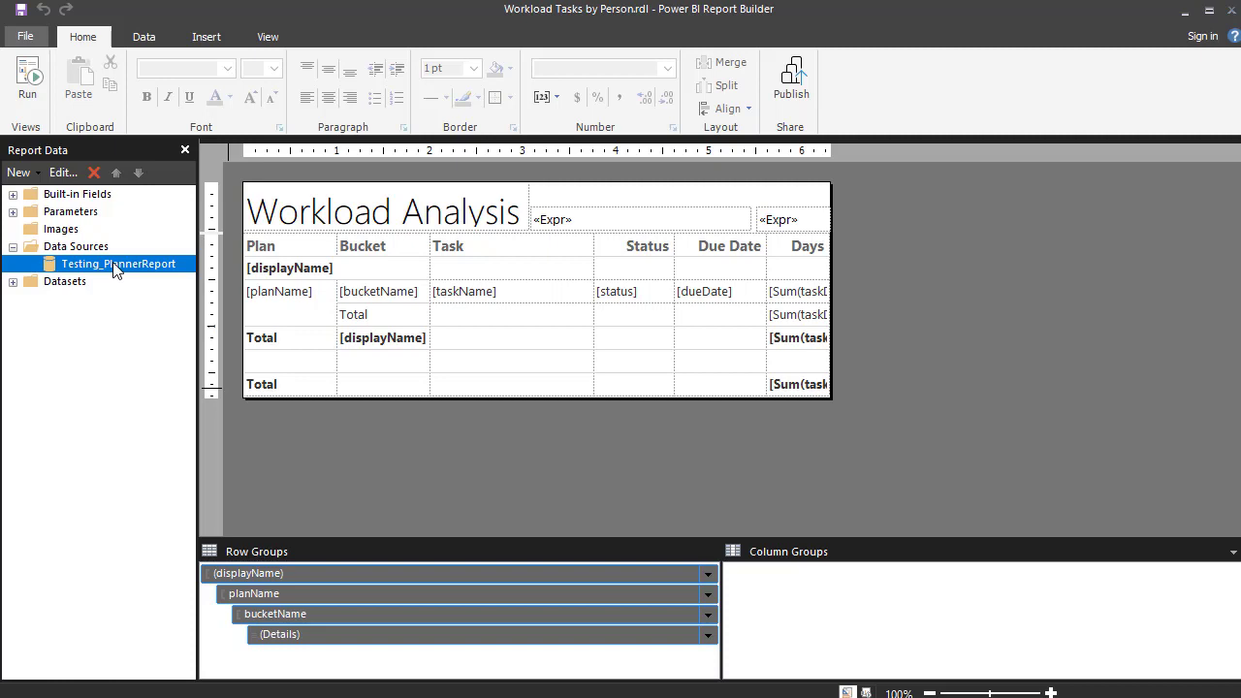
- Edit the Testing_PlannerReport data source and enter the account e-mail to sign in to Power BI
{"action": "right_click", "coordinate": [116, 271]}
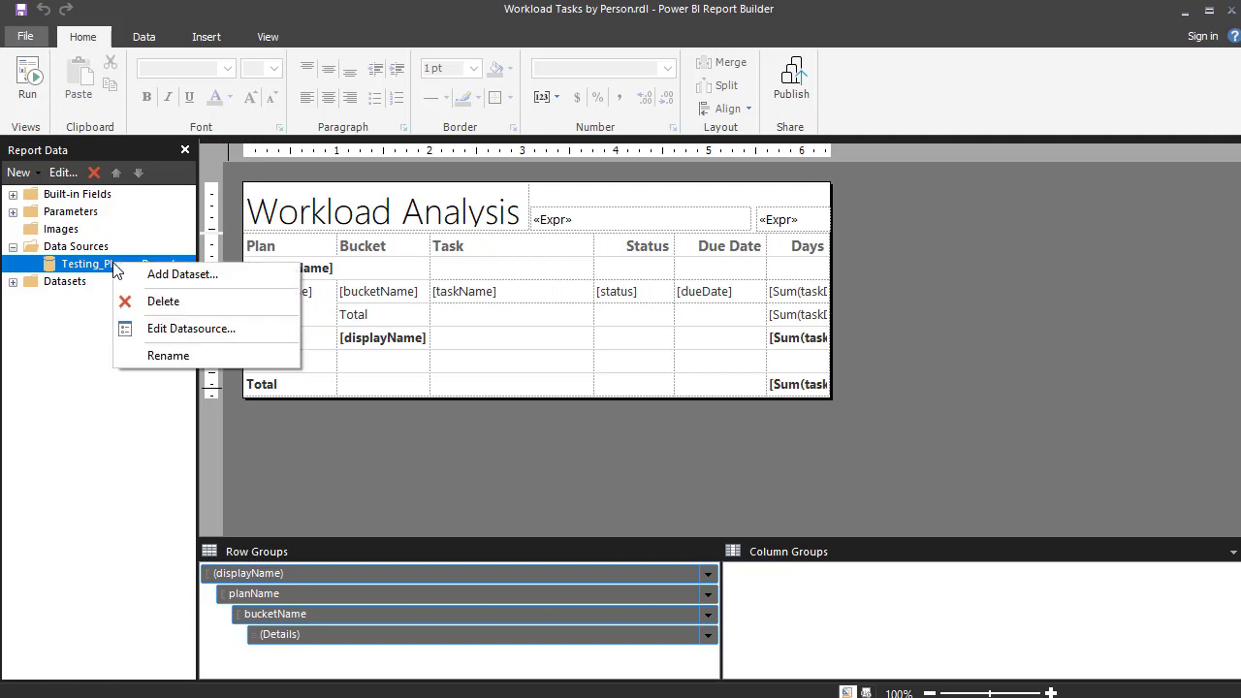
{"action": "left_click", "coordinate": [205, 328]}
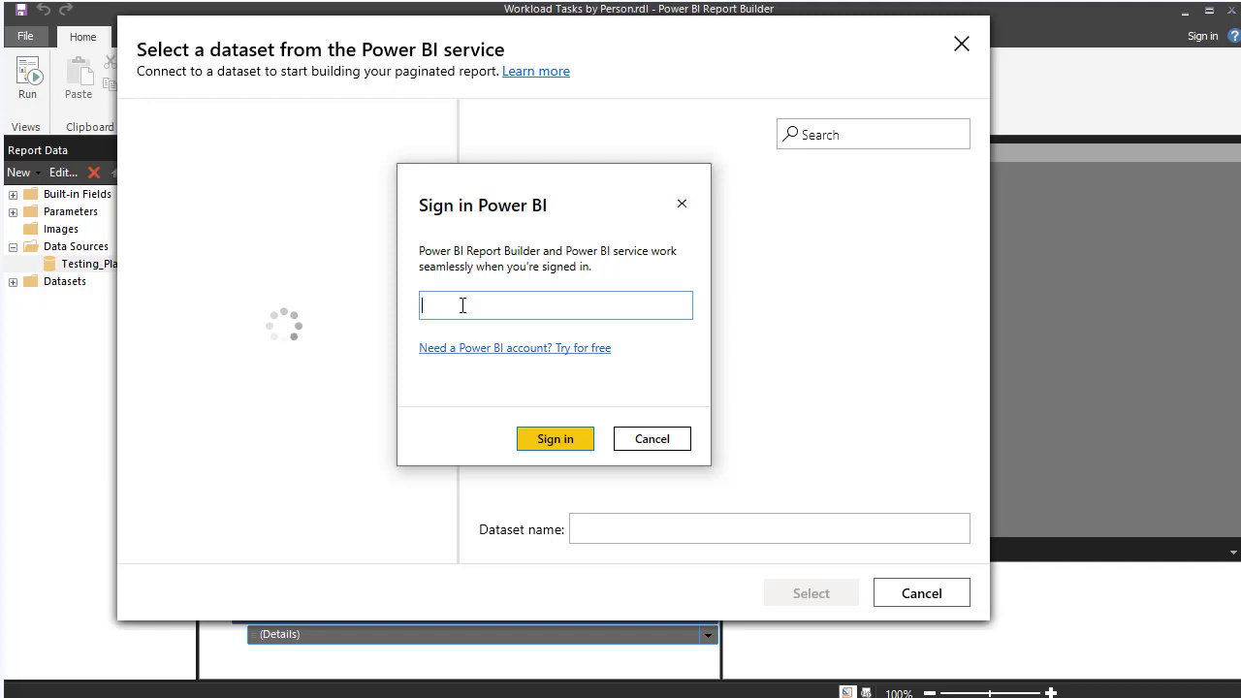
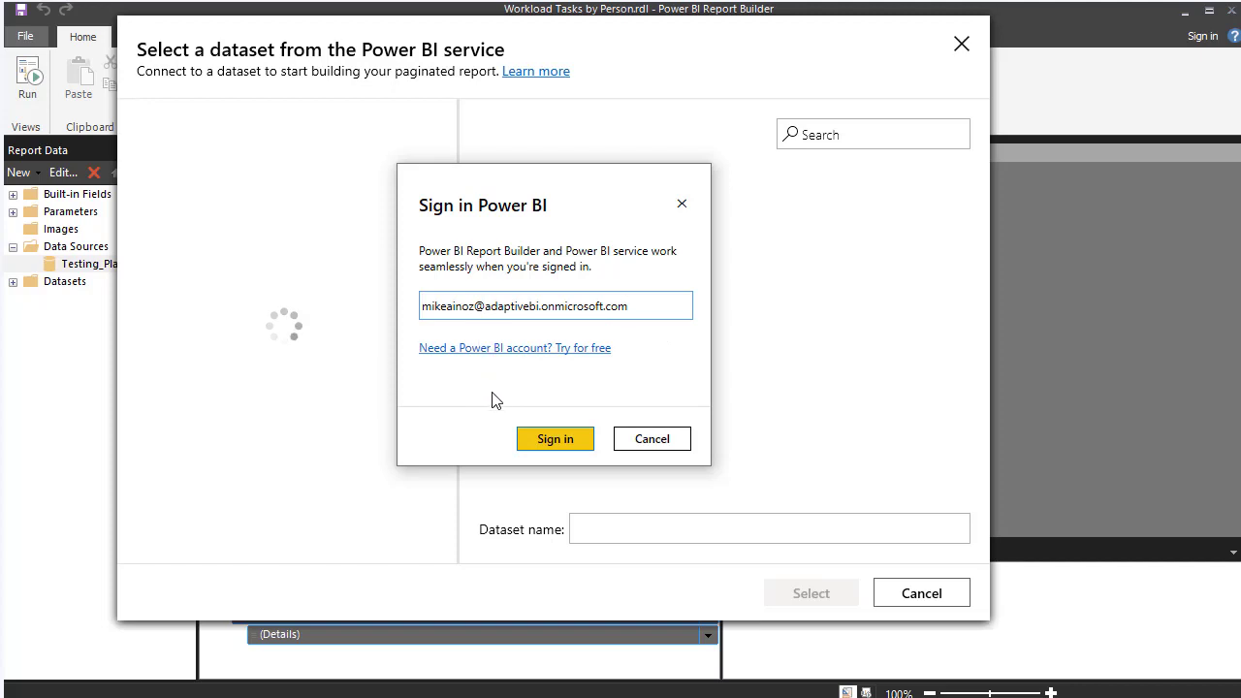
- Sign in and point the data source at the PlannerReport dataset in Planner Reporting Deploy
{"action": "left_click", "coordinate": [539, 441]}
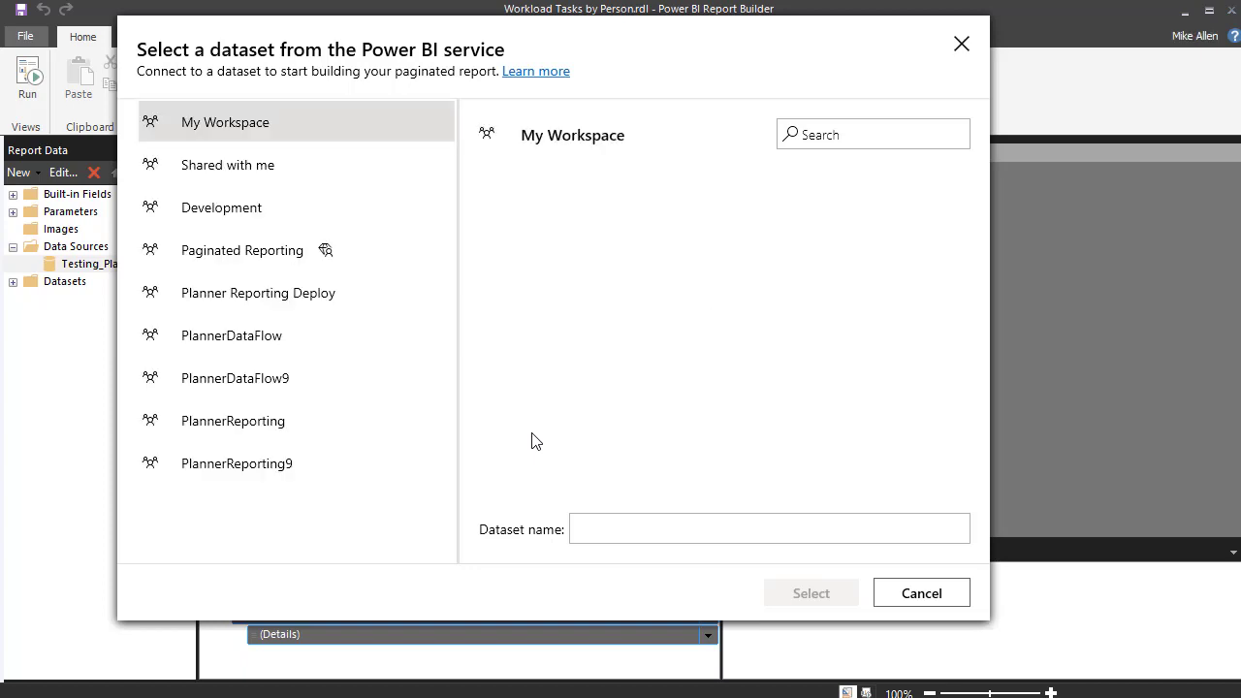
{"action": "left_click", "coordinate": [301, 301]}
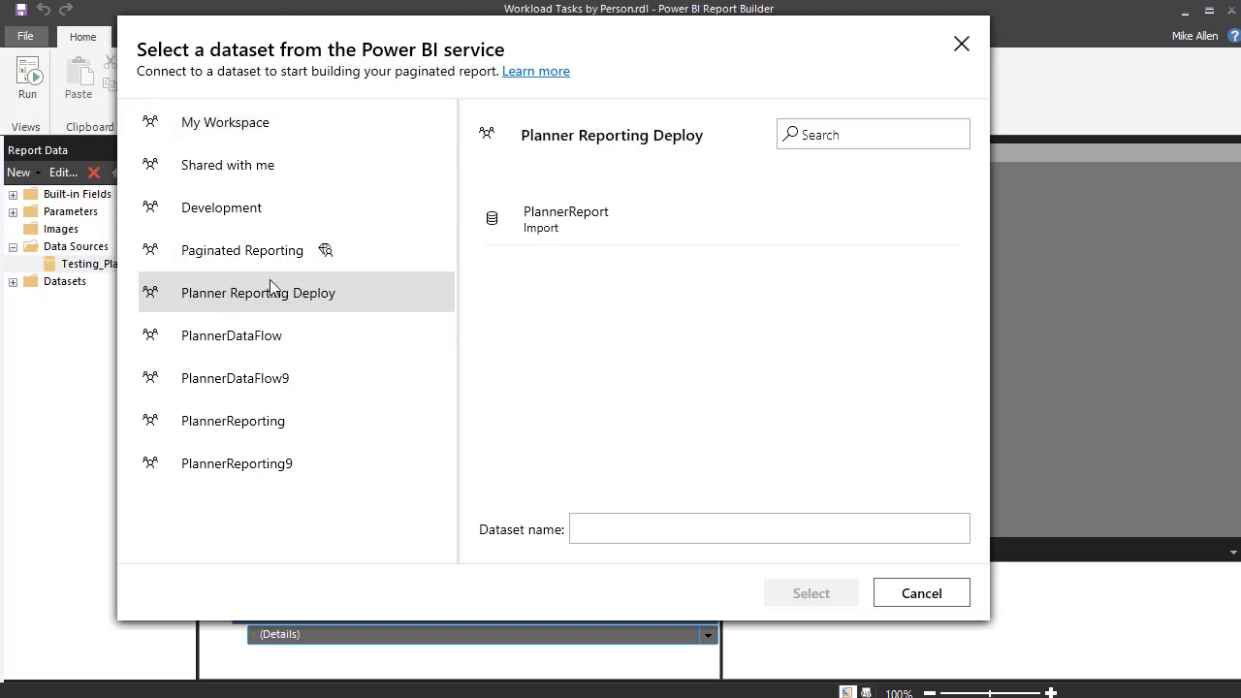
{"action": "left_click", "coordinate": [580, 226]}
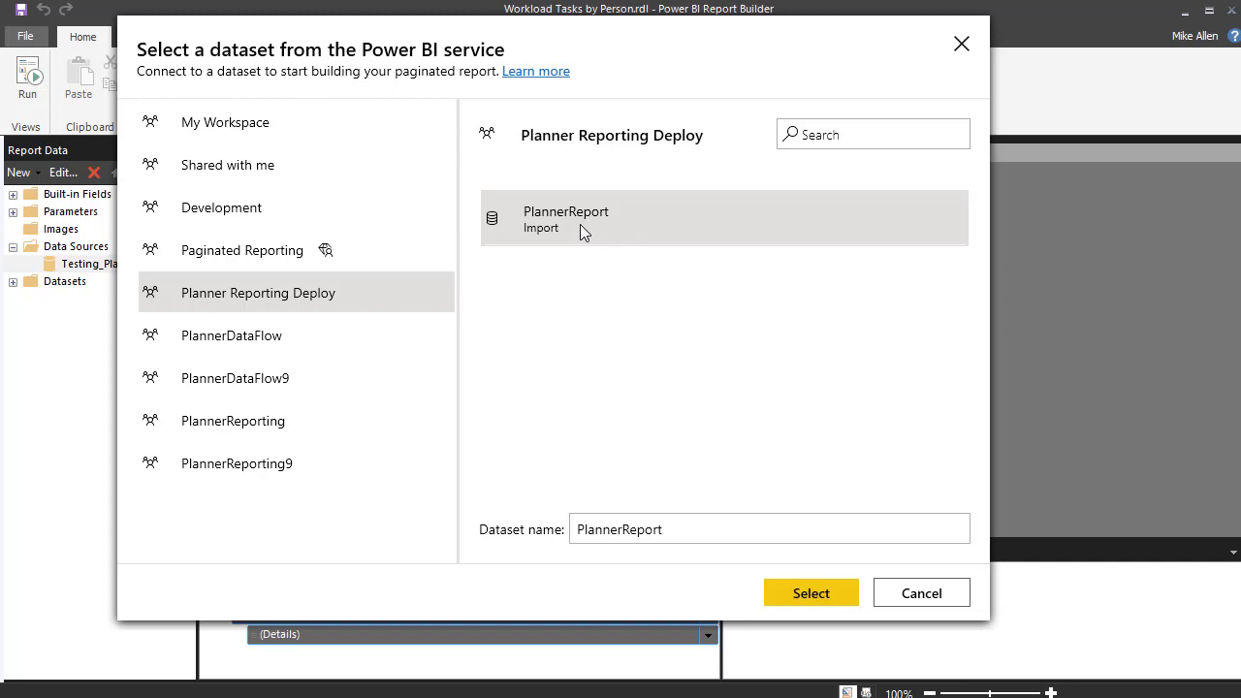
{"action": "left_click", "coordinate": [810, 593]}
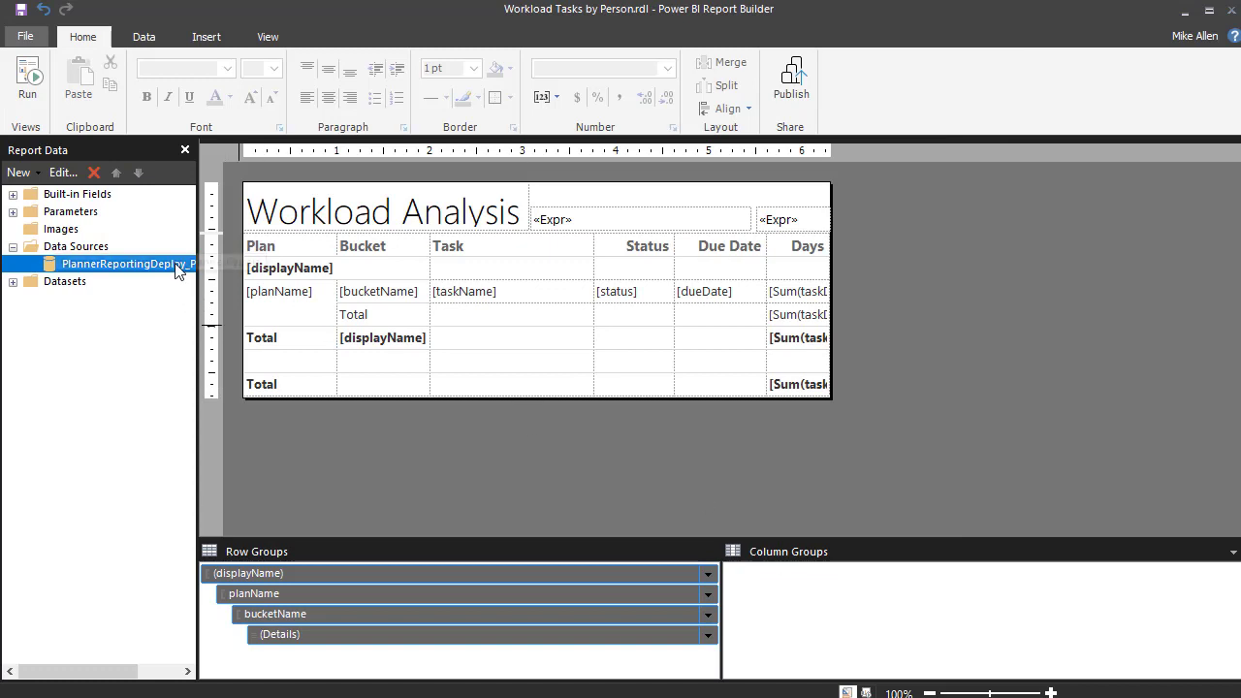
- Run Workload Analysis for two selected people with Status Not Started and In Progress
{"action": "left_click", "coordinate": [35, 85]}
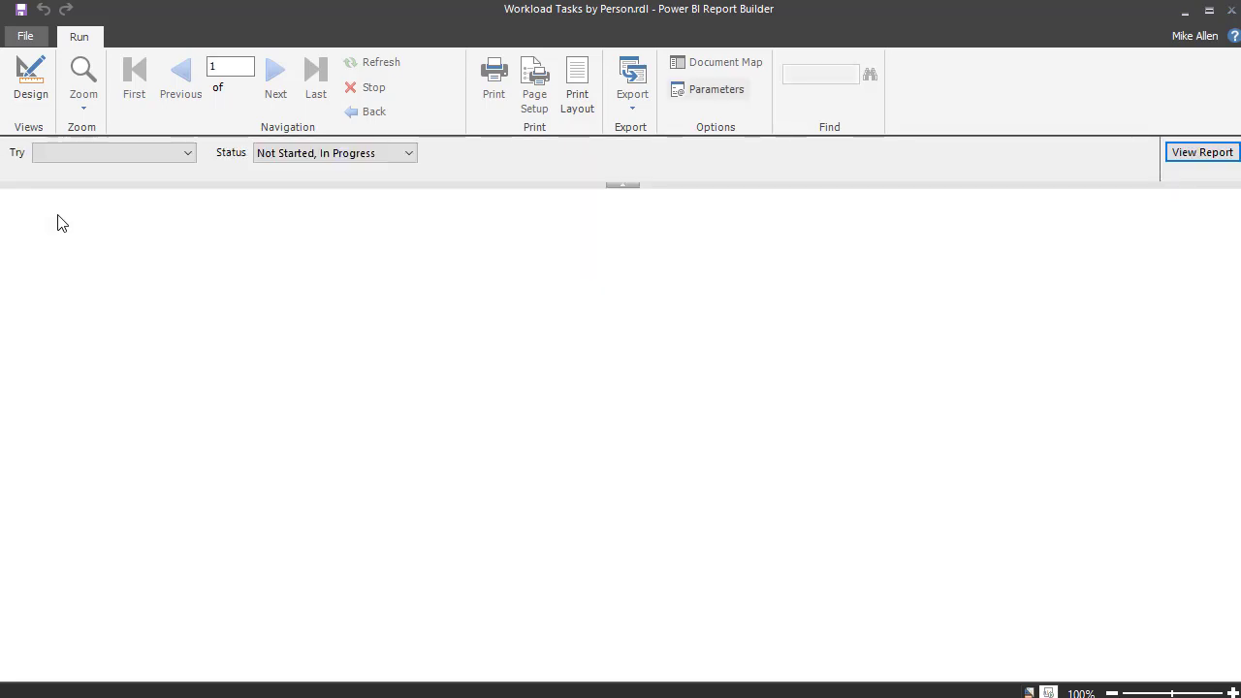
{"action": "left_click", "coordinate": [189, 153]}
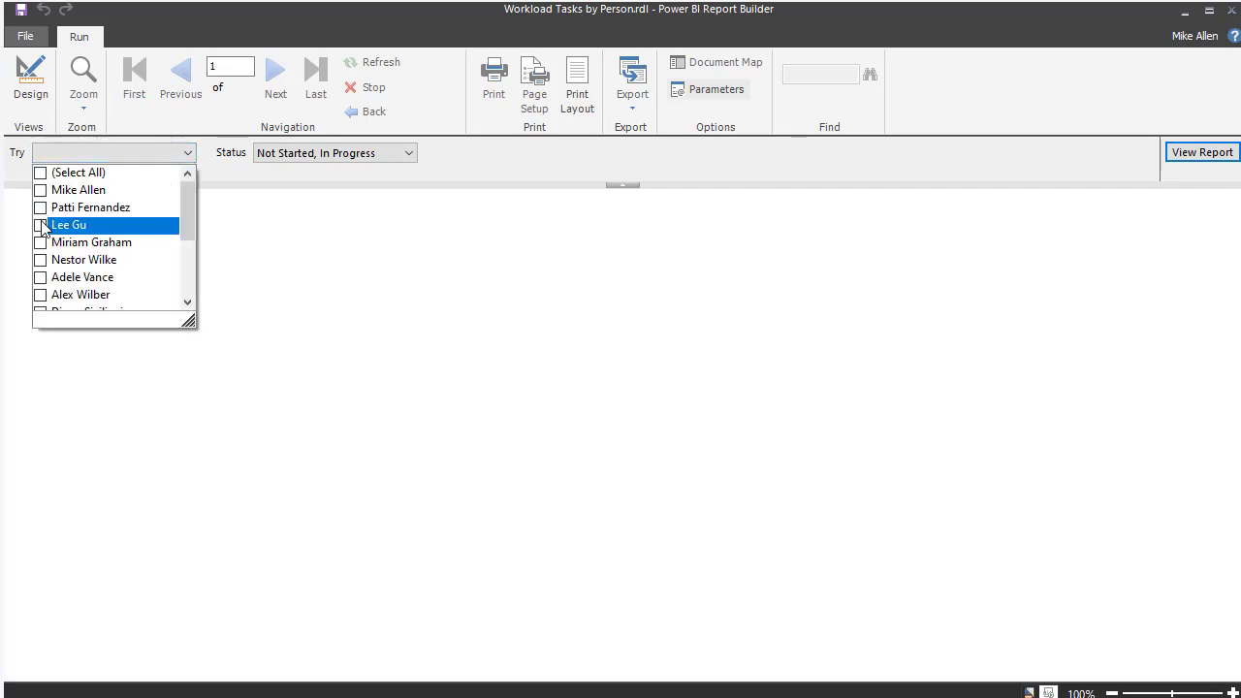
{"action": "left_click", "coordinate": [40, 224]}
{"action": "left_click", "coordinate": [40, 277]}
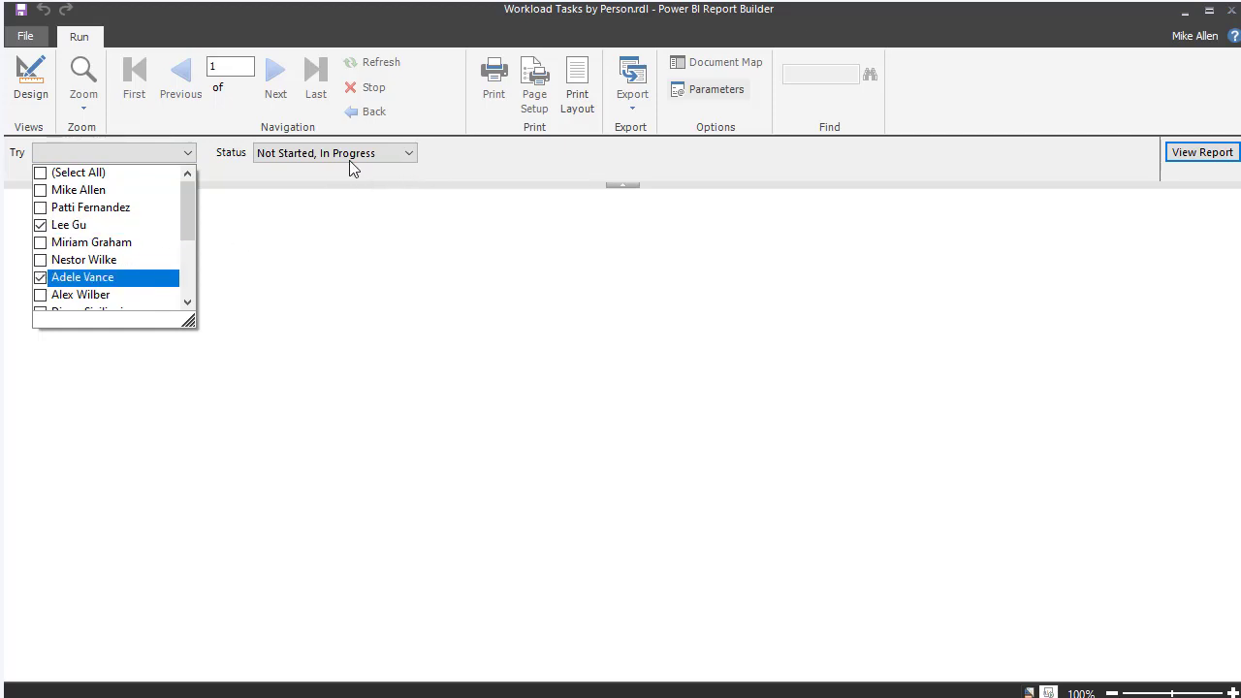
{"action": "left_click", "coordinate": [1202, 154]}
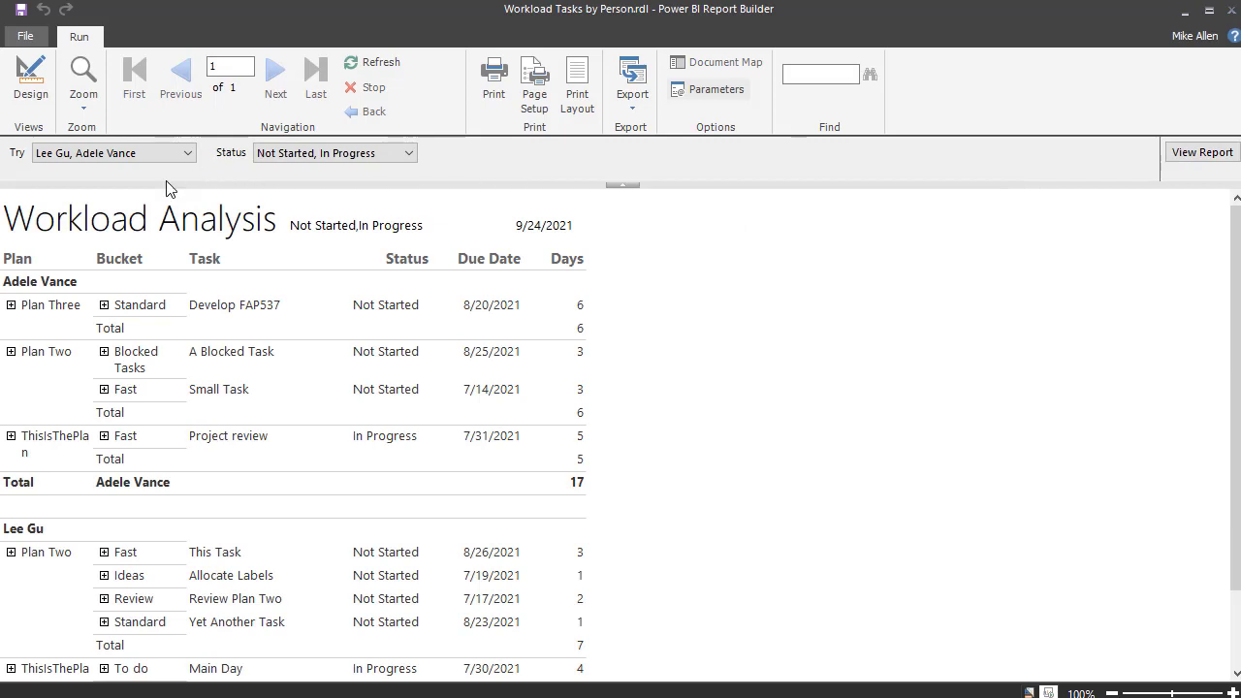
- Publish the report to the Paginated Reporting workspace under the name 'Workload Tasks By Person'
{"action": "left_click", "coordinate": [21, 37]}
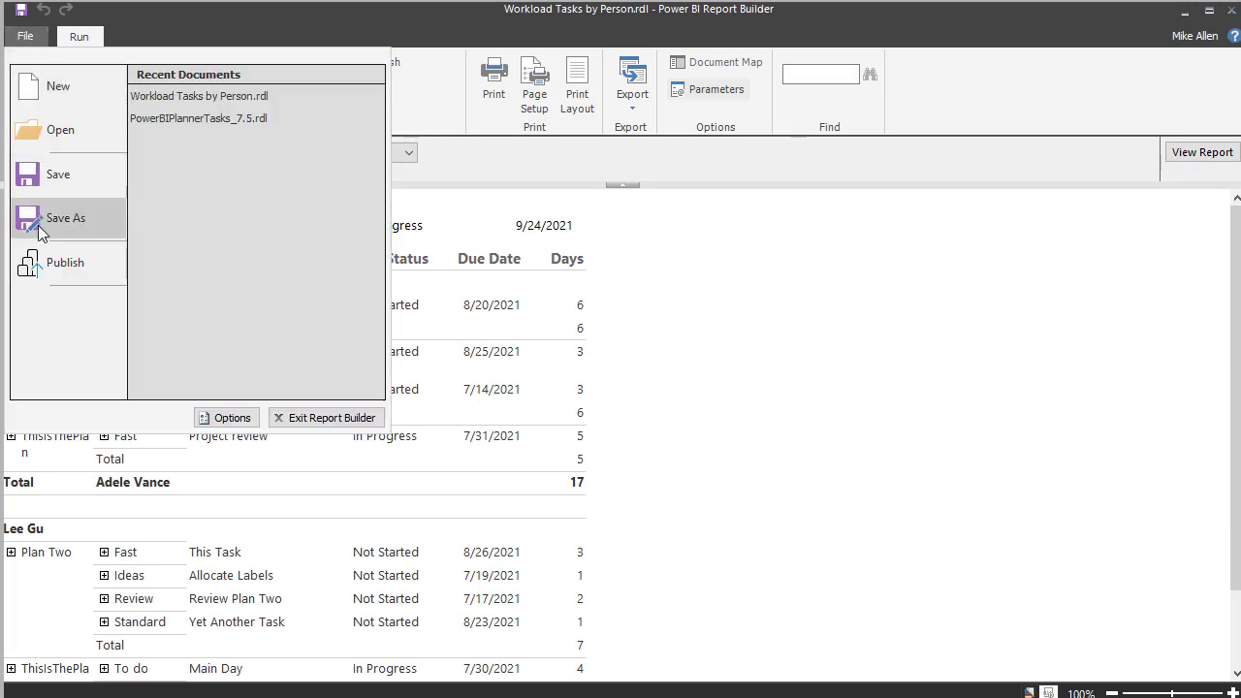
{"action": "left_click", "coordinate": [60, 272]}
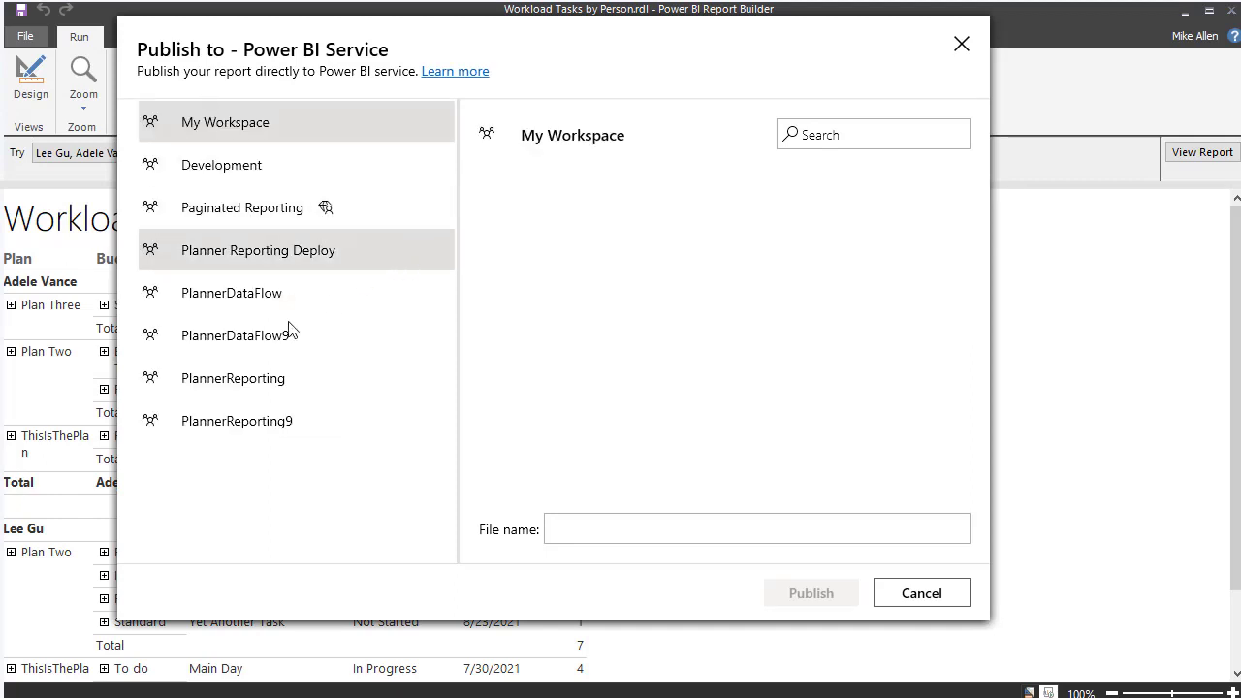
{"action": "left_click", "coordinate": [252, 207]}
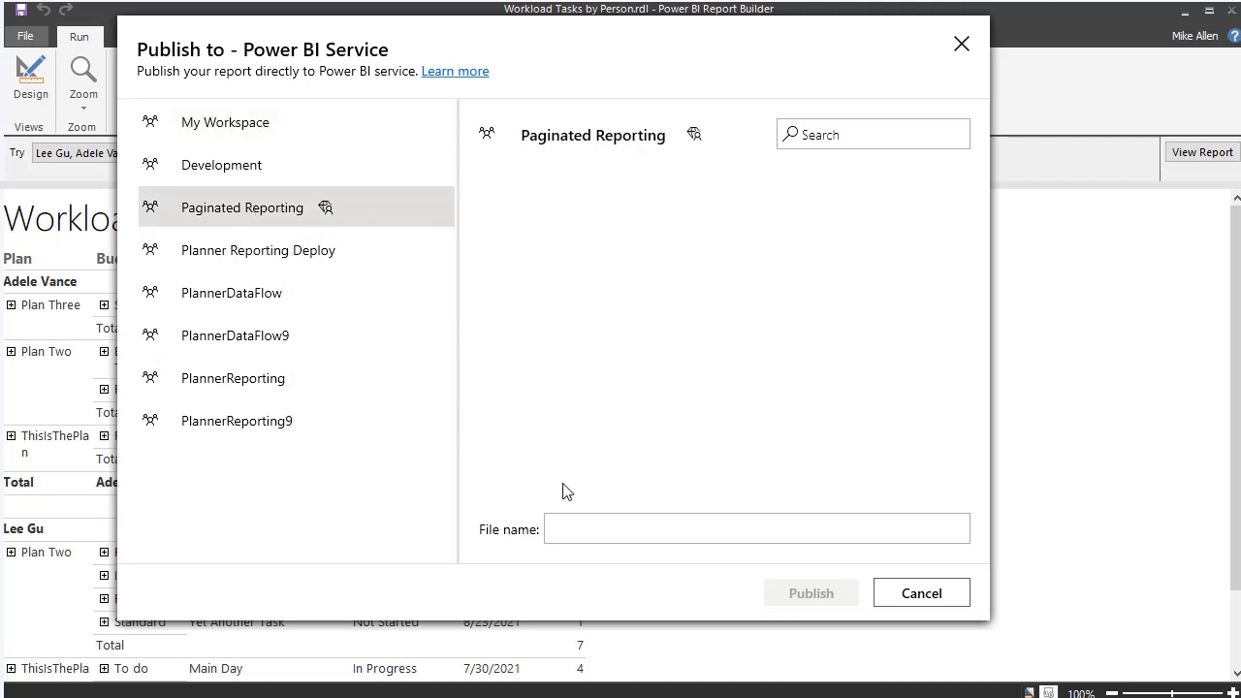
{"action": "left_click", "coordinate": [556, 528]}
{"action": "left_click", "coordinate": [563, 526]}
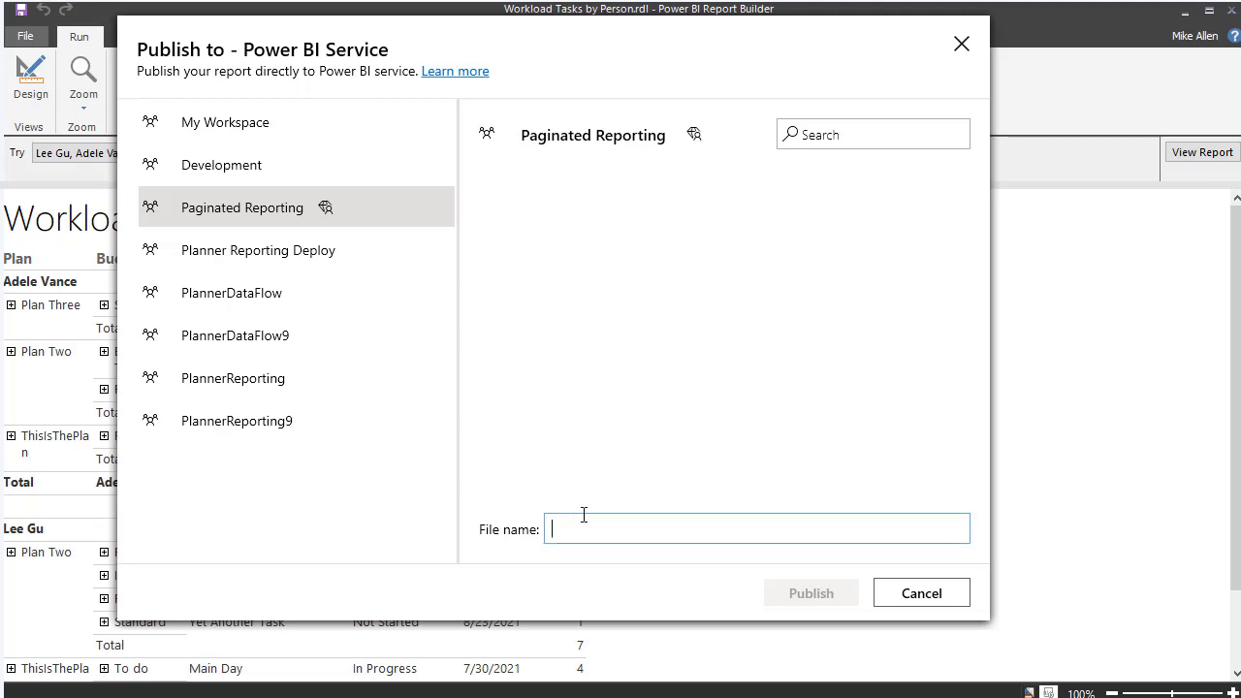
{"action": "type", "text": "Workload Task"}
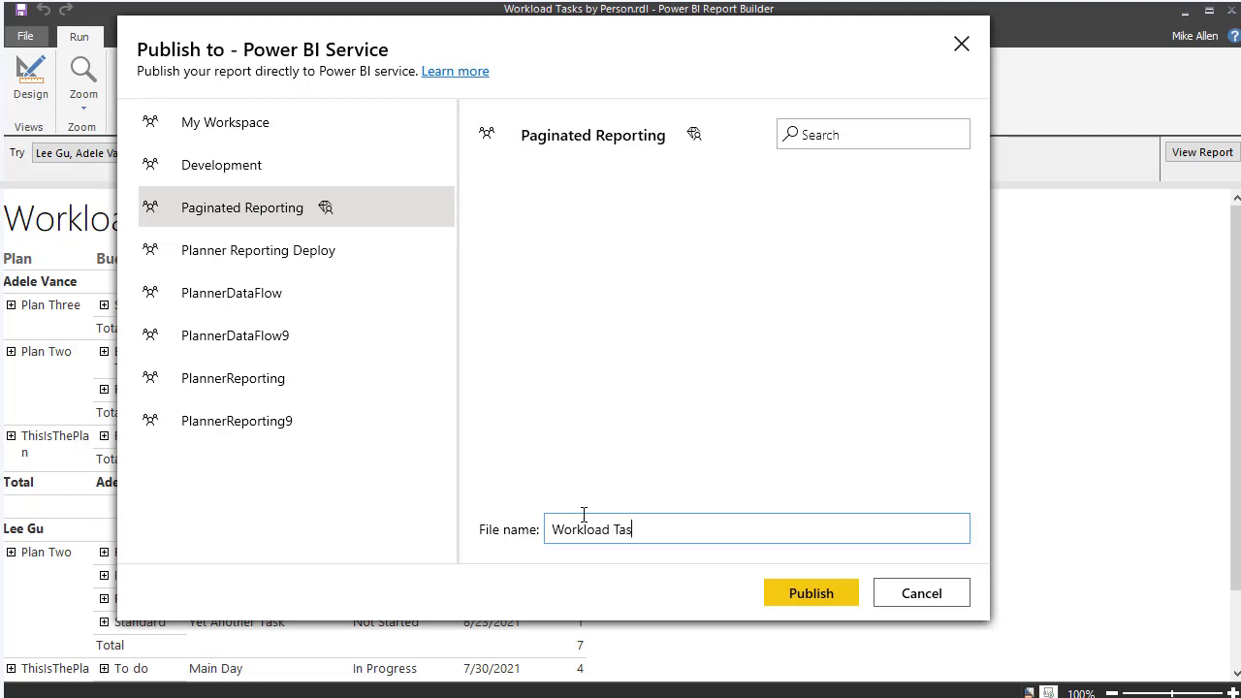
{"action": "type", "text": "s By Person"}
{"action": "left_click", "coordinate": [796, 603]}
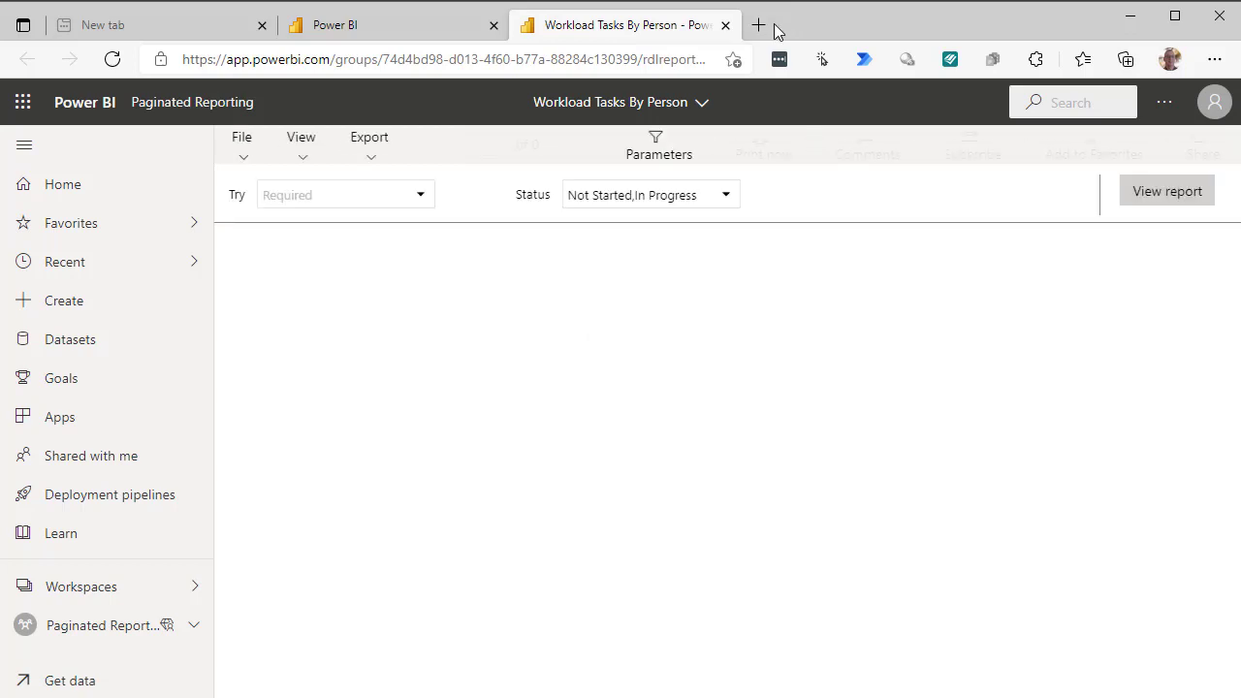
- Pick two people in the Try filter and view their Not Started and In Progress tasks
{"action": "left_click", "coordinate": [420, 197]}
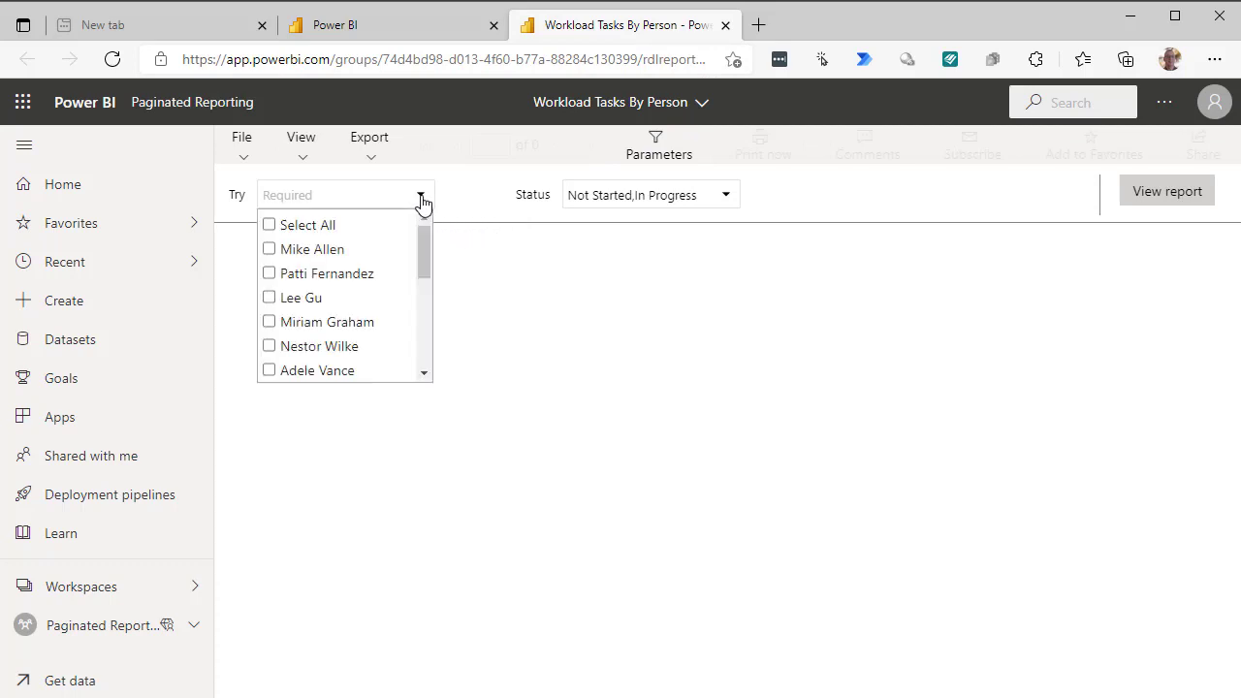
{"action": "left_click", "coordinate": [270, 298]}
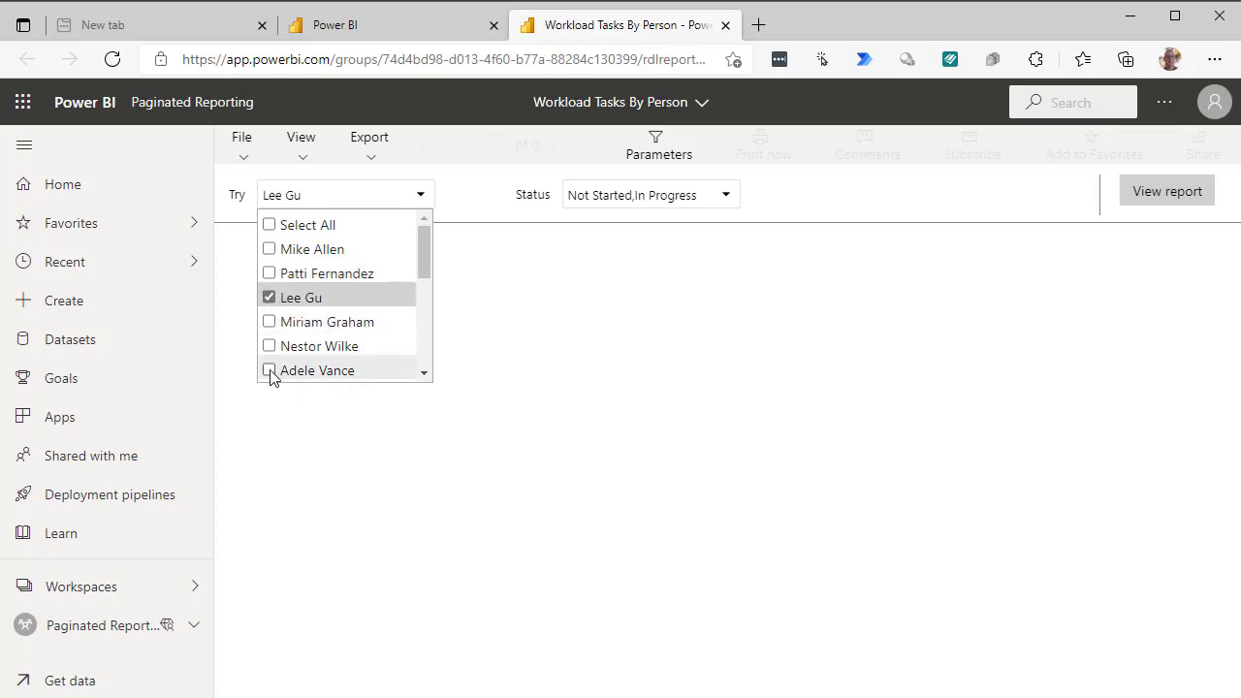
{"action": "left_click", "coordinate": [270, 372]}
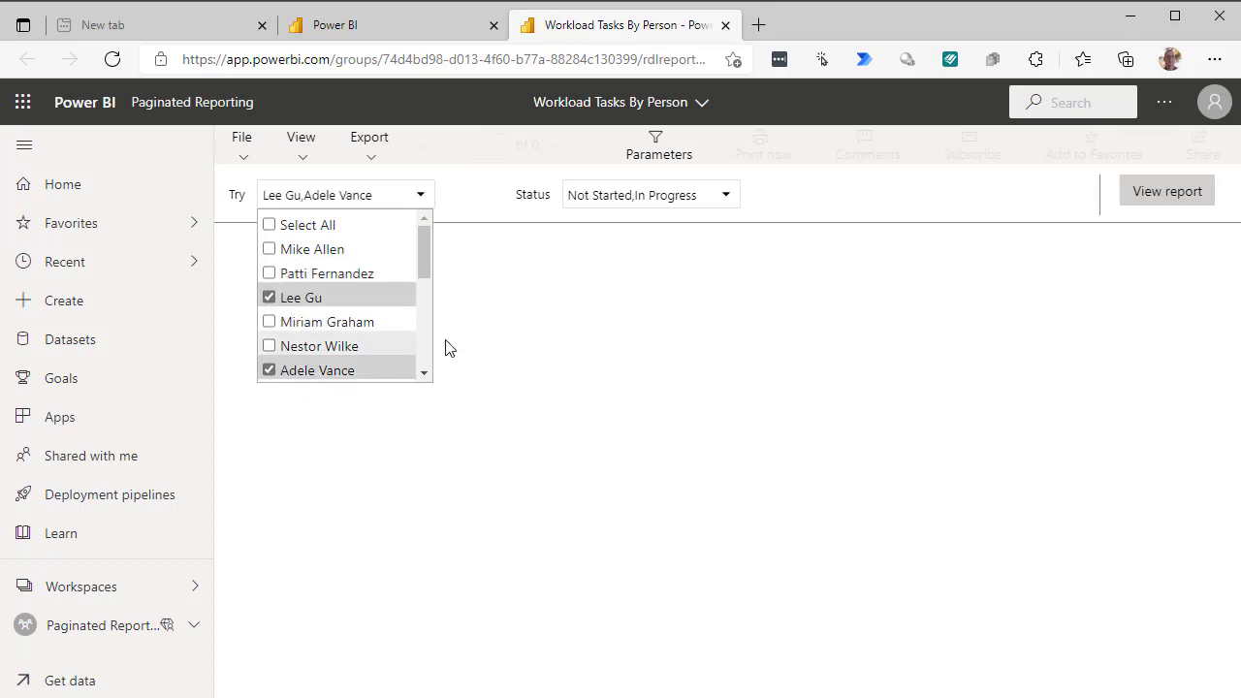
{"action": "left_click", "coordinate": [1146, 201]}
{"action": "left_click", "coordinate": [1146, 202]}
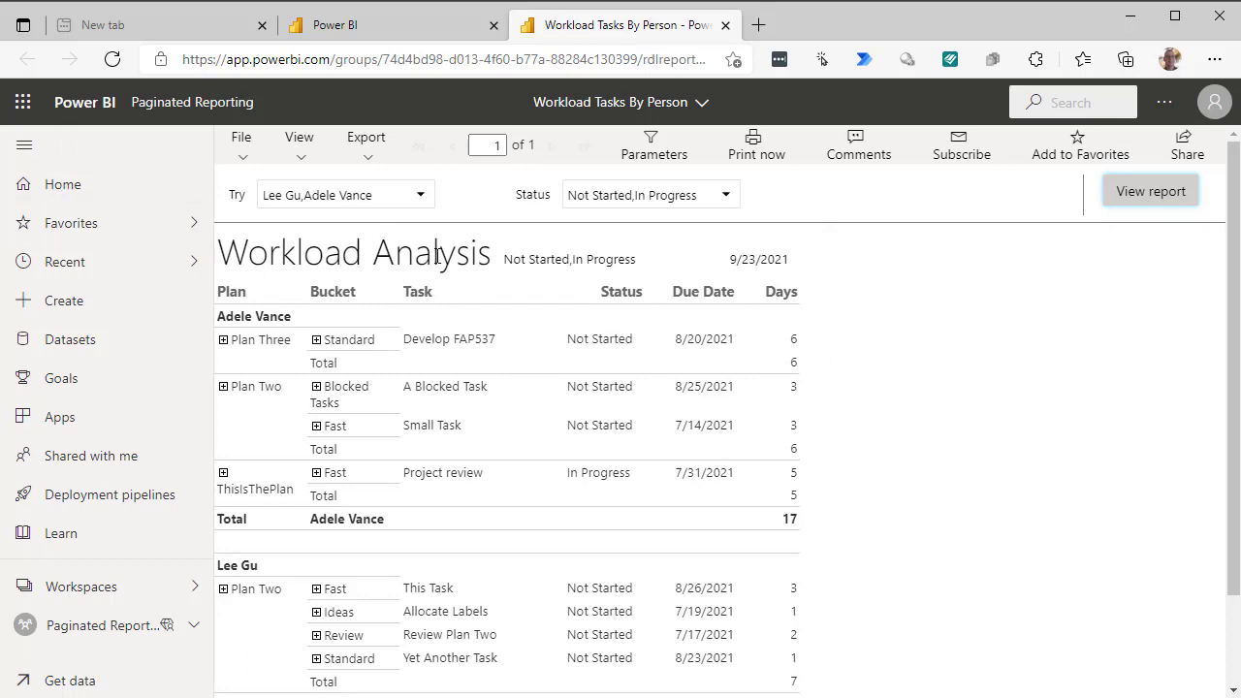
- Review the report's export formats, then bring up its File menu
{"action": "left_click", "coordinate": [369, 157]}
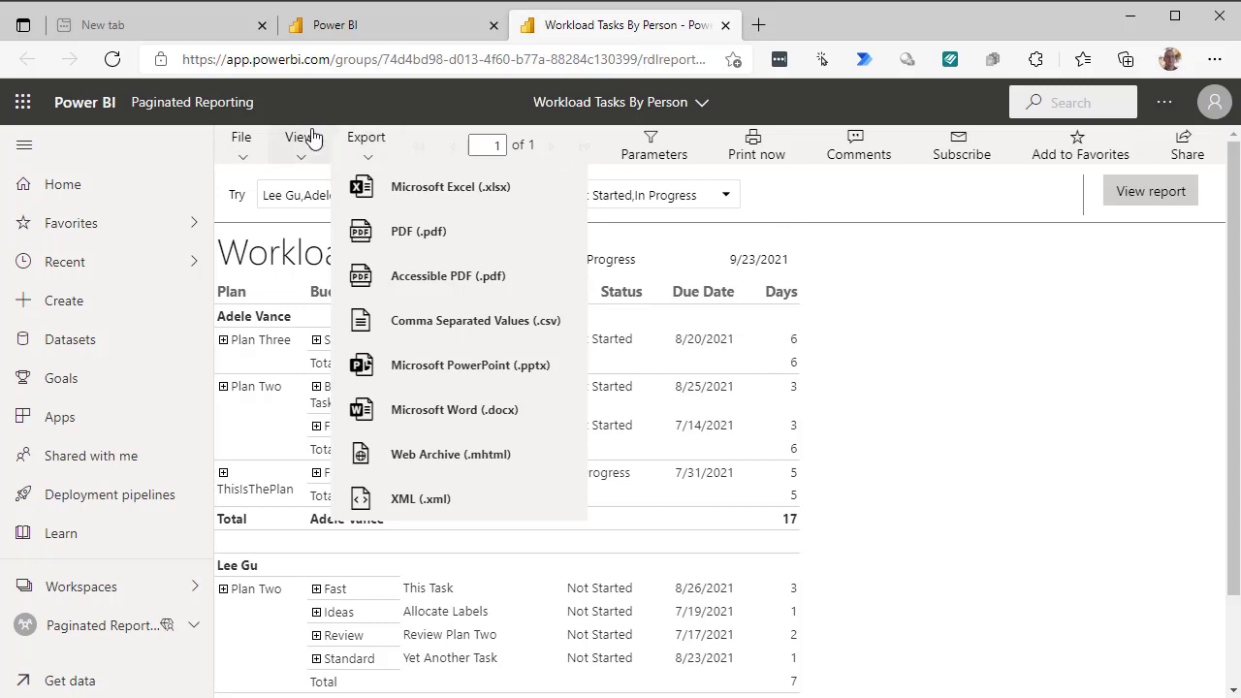
{"action": "left_click", "coordinate": [243, 140]}
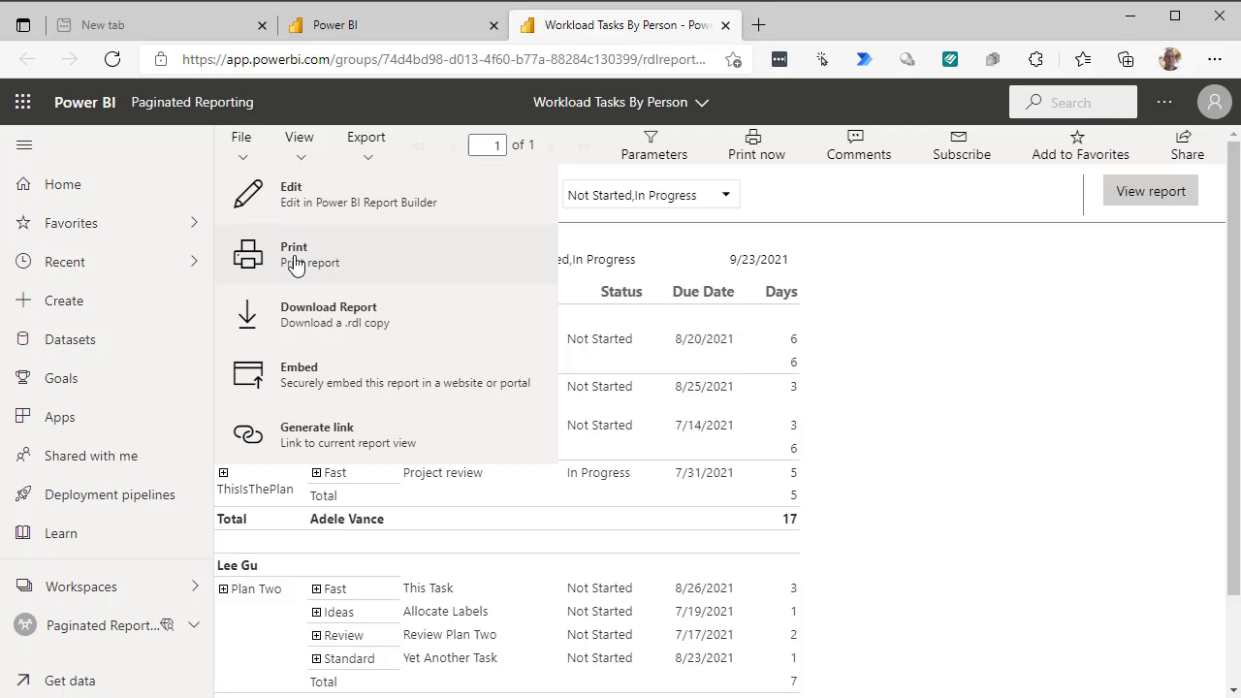
- Preview a printer-friendly version of the report, keeping the Report Default A4 page size
{"action": "left_click", "coordinate": [295, 258]}
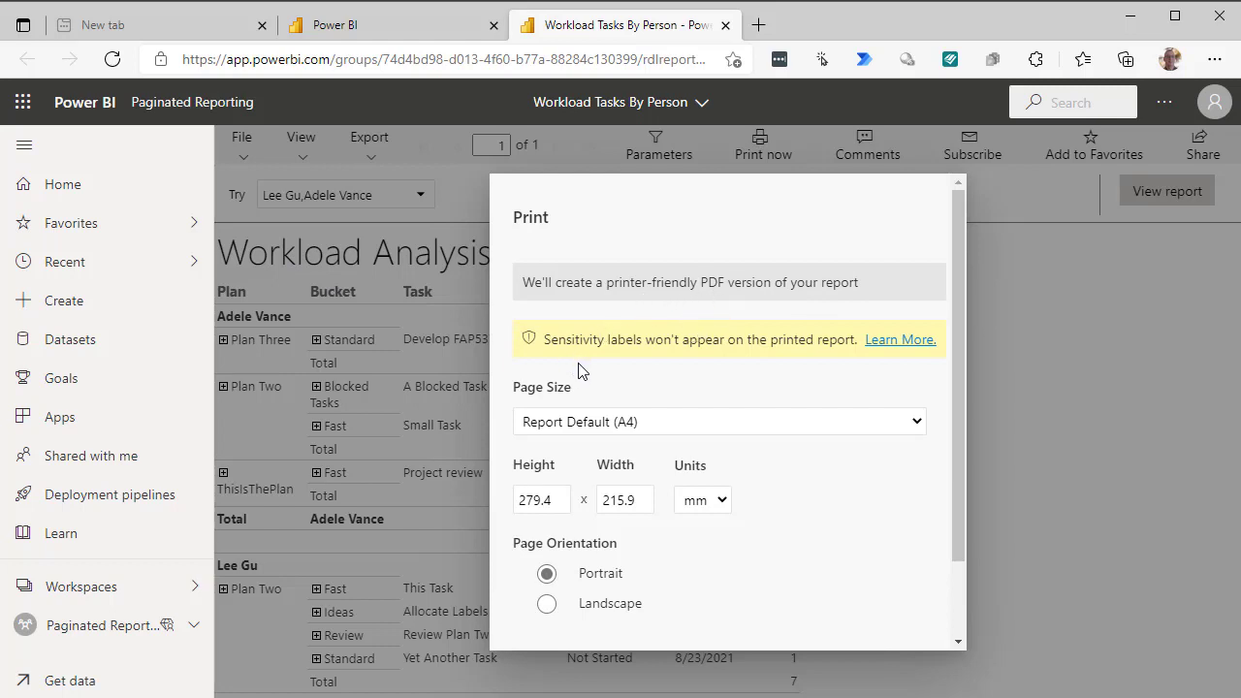
{"action": "left_click", "coordinate": [917, 423]}
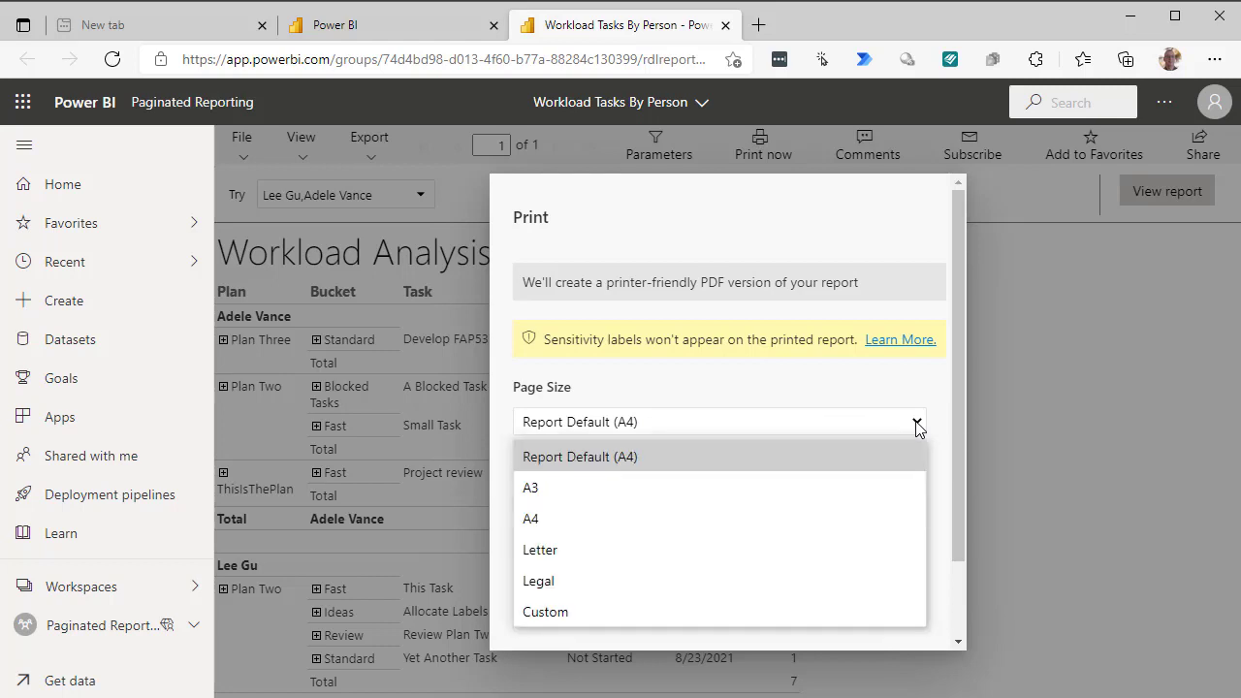
{"action": "left_click", "coordinate": [917, 424]}
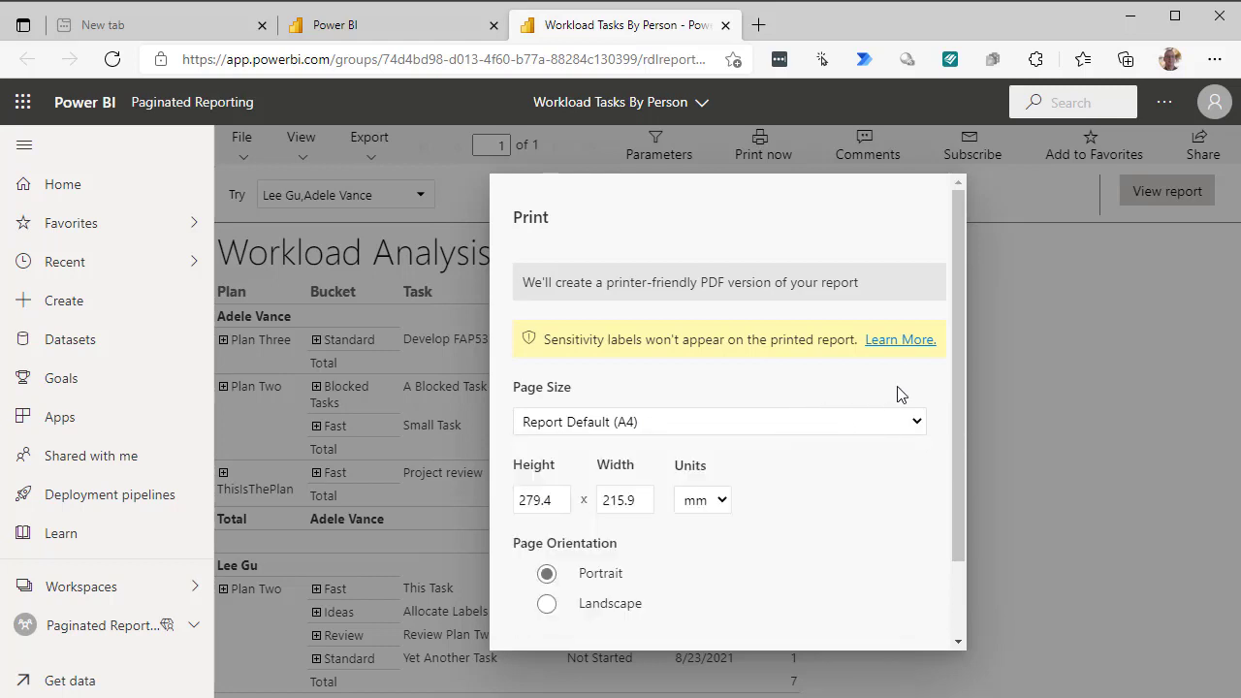
{"action": "left_click_drag", "start_coordinate": [957, 399], "coordinate": [964, 470]}
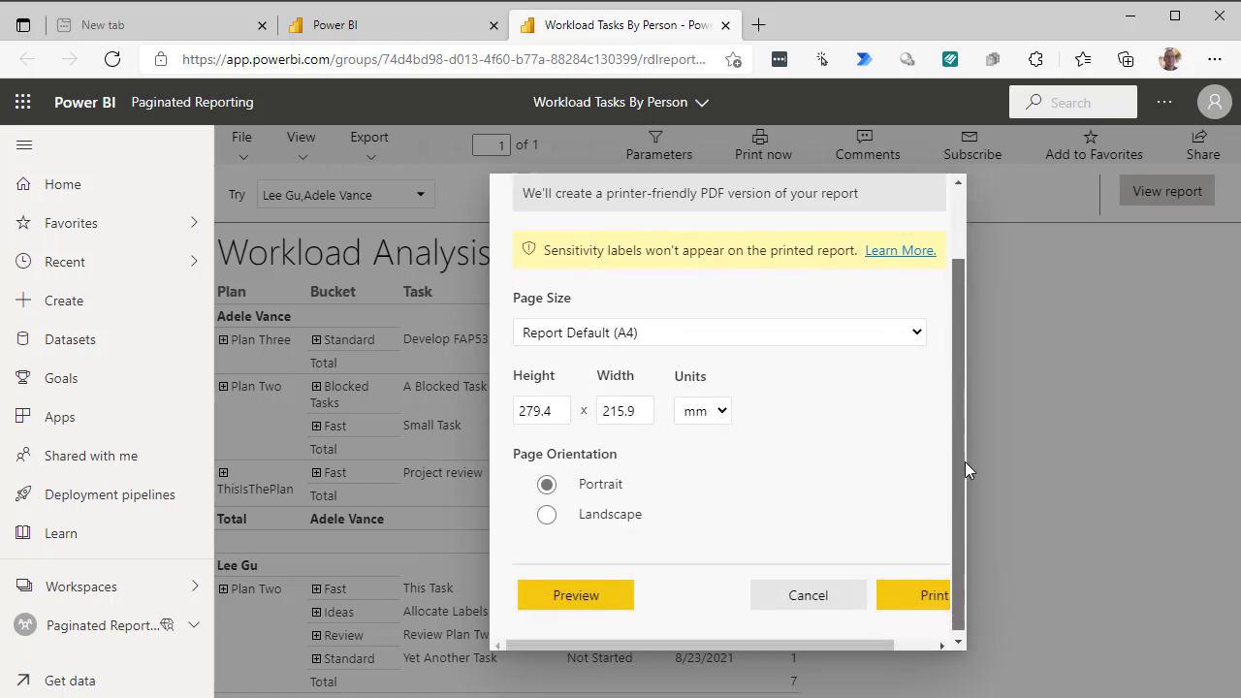
{"action": "left_click", "coordinate": [582, 604]}
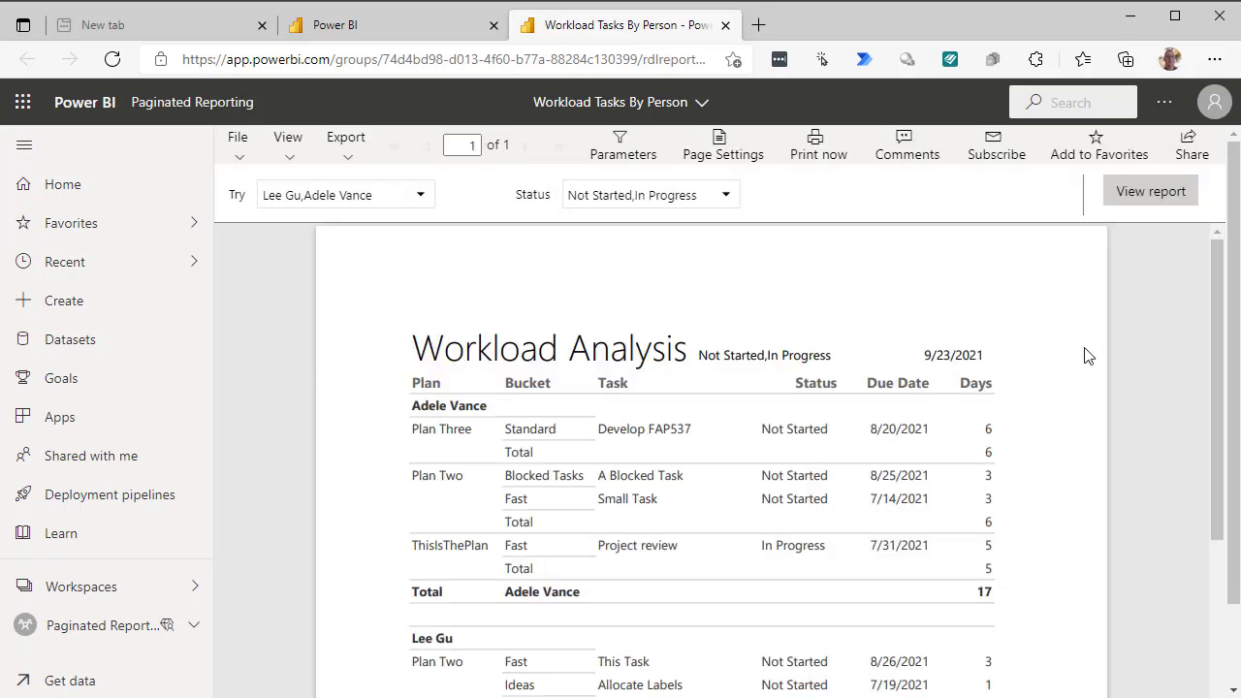
{"action": "scroll", "coordinate": [1111, 343], "scroll_direction": "down", "scroll_amount": 5}
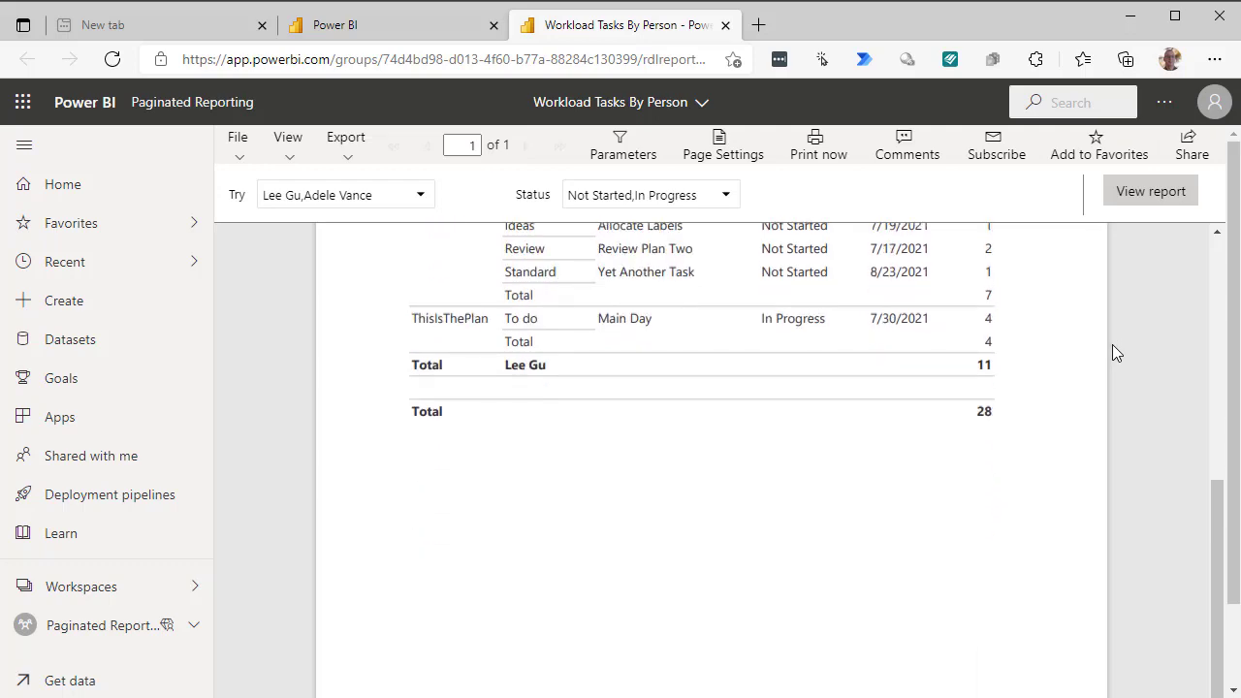
{"action": "scroll", "coordinate": [1112, 345], "scroll_direction": "up", "scroll_amount": 5}
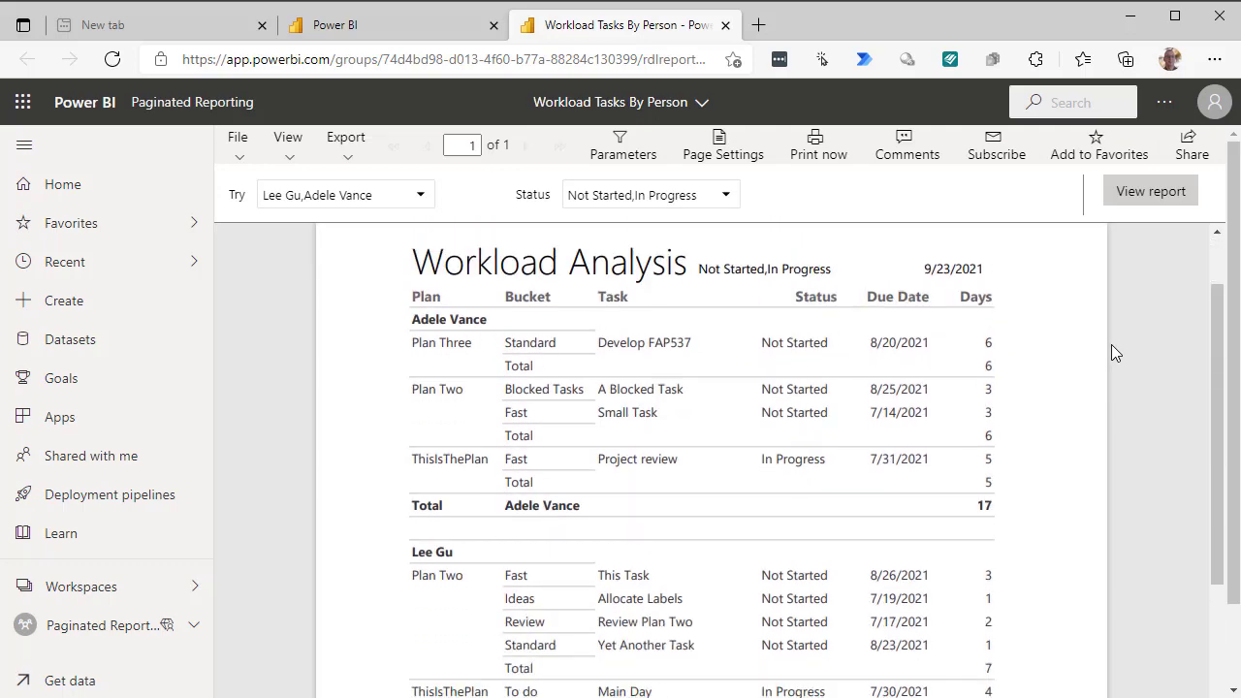
{"action": "scroll", "coordinate": [1111, 344], "scroll_direction": "down", "scroll_amount": 5}
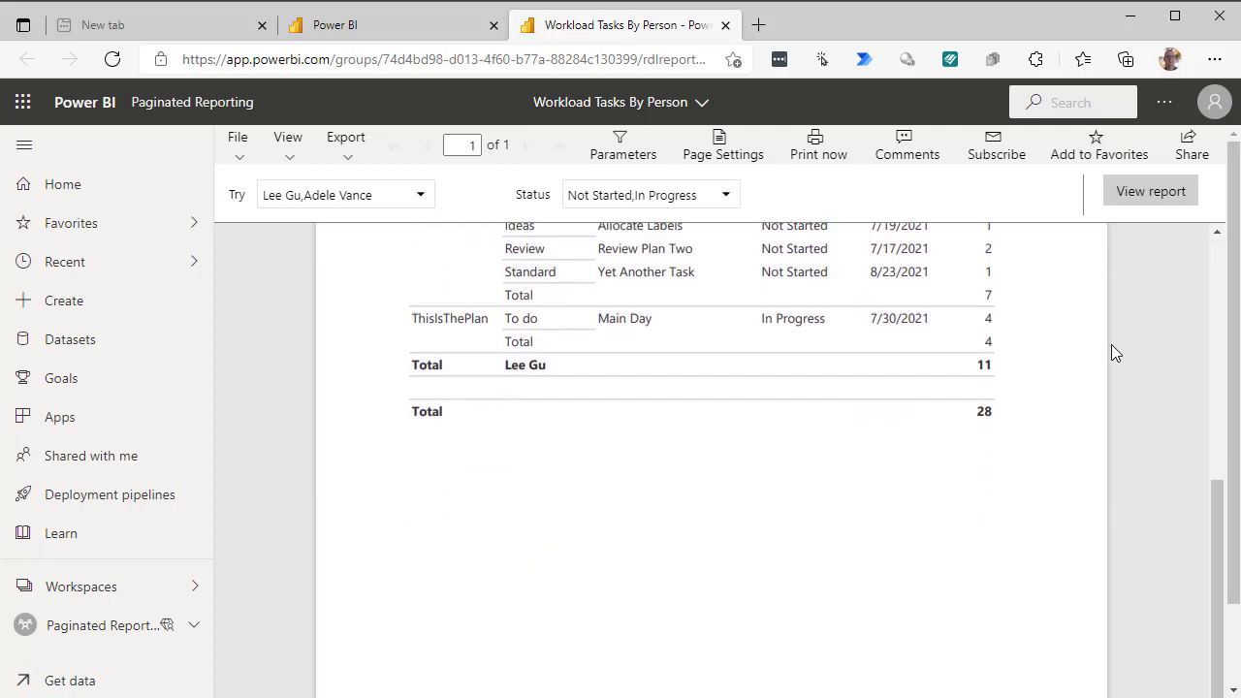
{"action": "scroll", "coordinate": [1111, 345], "scroll_direction": "up", "scroll_amount": 5}
{"action": "scroll", "coordinate": [1111, 345], "scroll_direction": "down", "scroll_amount": 2}
{"action": "scroll", "coordinate": [1110, 352], "scroll_direction": "up", "scroll_amount": 2}
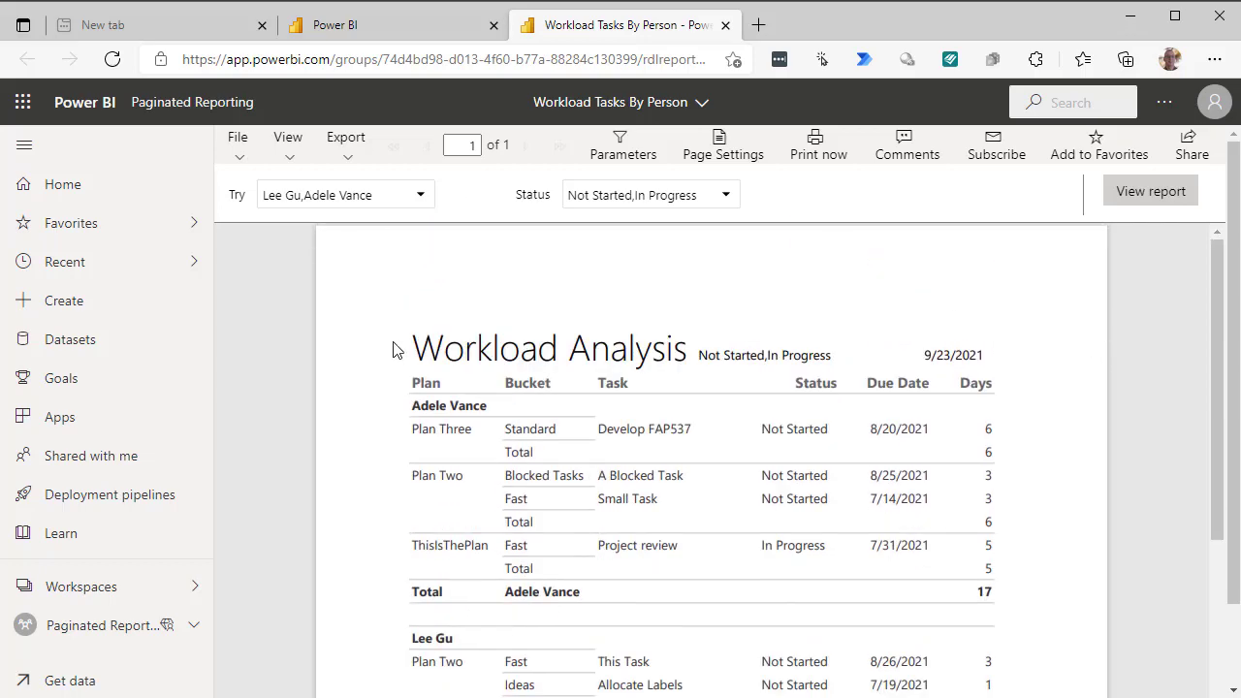
{"action": "scroll", "coordinate": [1130, 276], "scroll_direction": "down", "scroll_amount": 4}
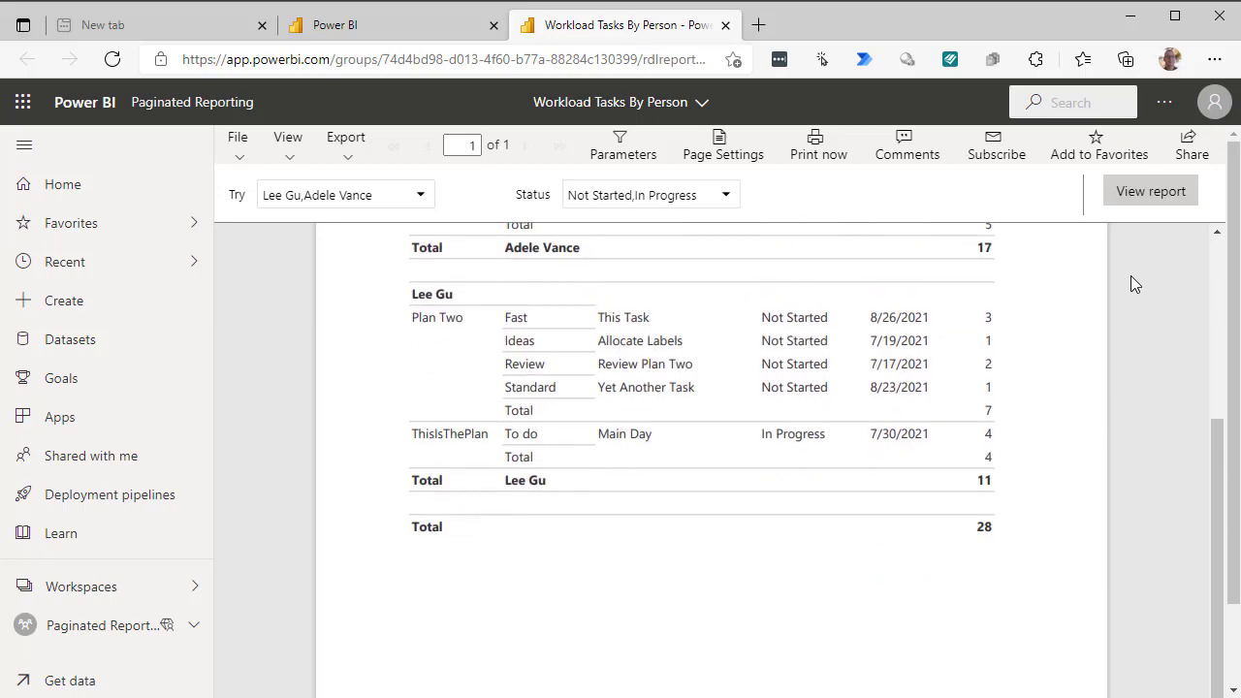
{"action": "scroll", "coordinate": [1130, 275], "scroll_direction": "down", "scroll_amount": 1}
{"action": "scroll", "coordinate": [1130, 275], "scroll_direction": "up", "scroll_amount": 3}
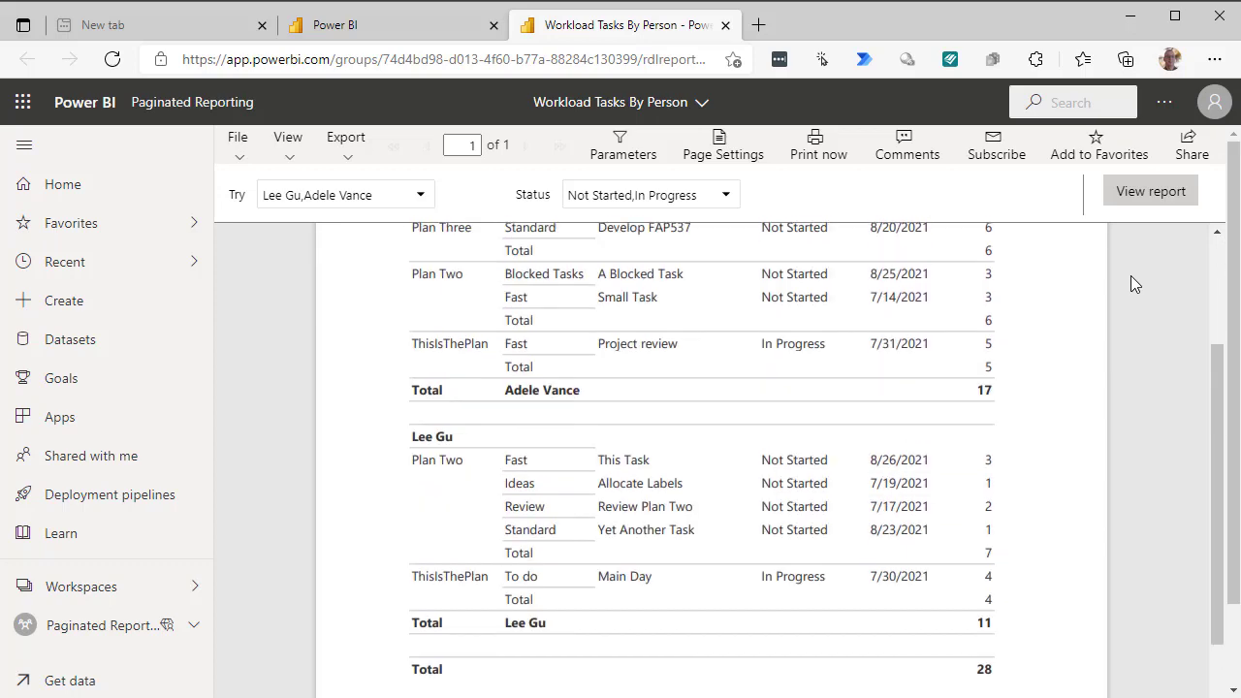
{"action": "scroll", "coordinate": [1130, 275], "scroll_direction": "up", "scroll_amount": 3}
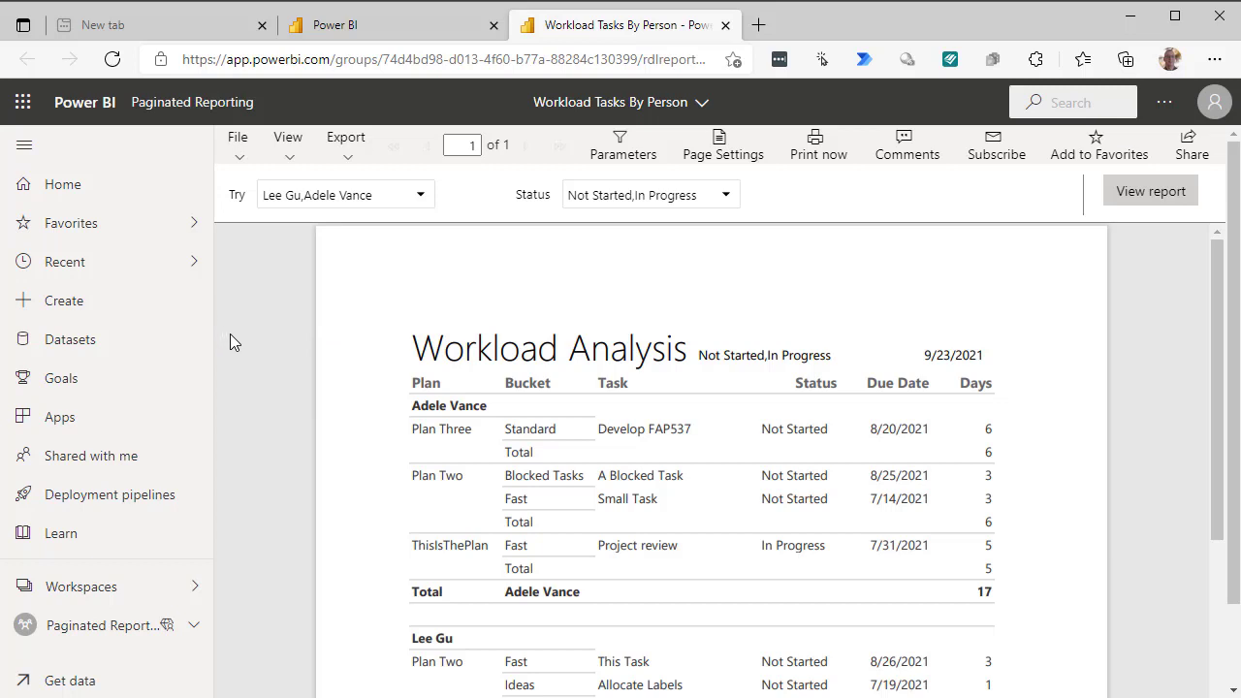
- Reopen Workload Tasks By Person from the Paginated Reporting workspace
{"action": "left_click", "coordinate": [95, 637]}
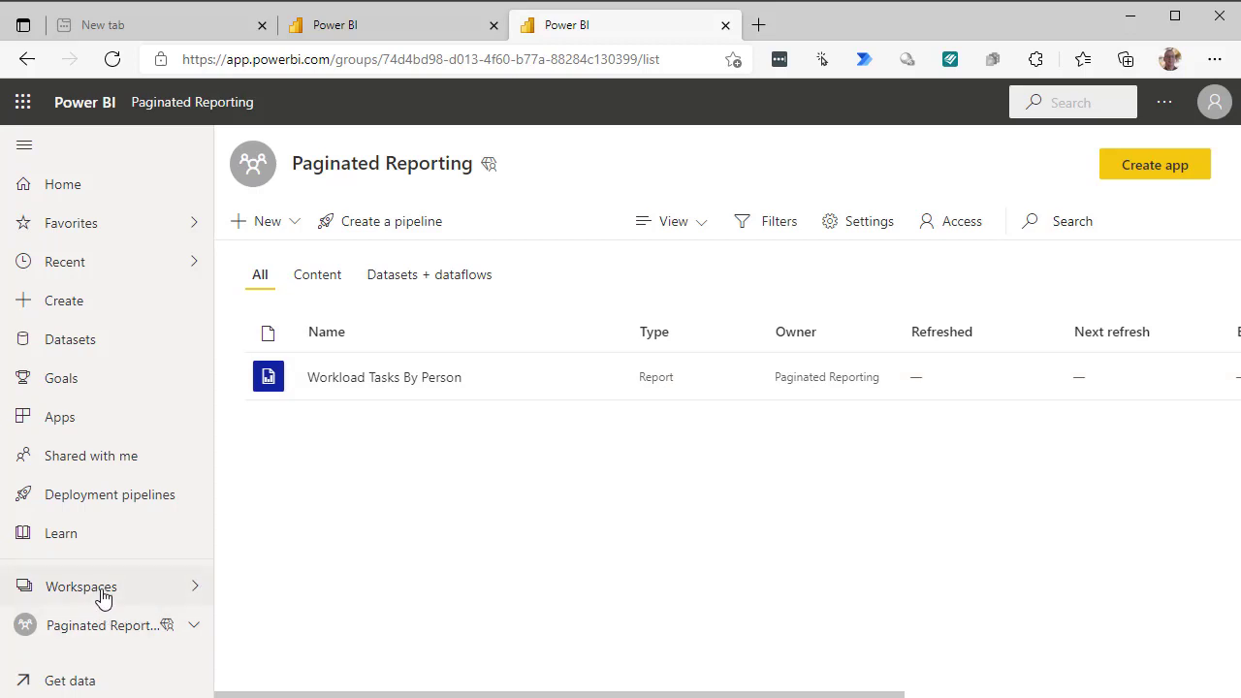
{"action": "left_click", "coordinate": [407, 377]}
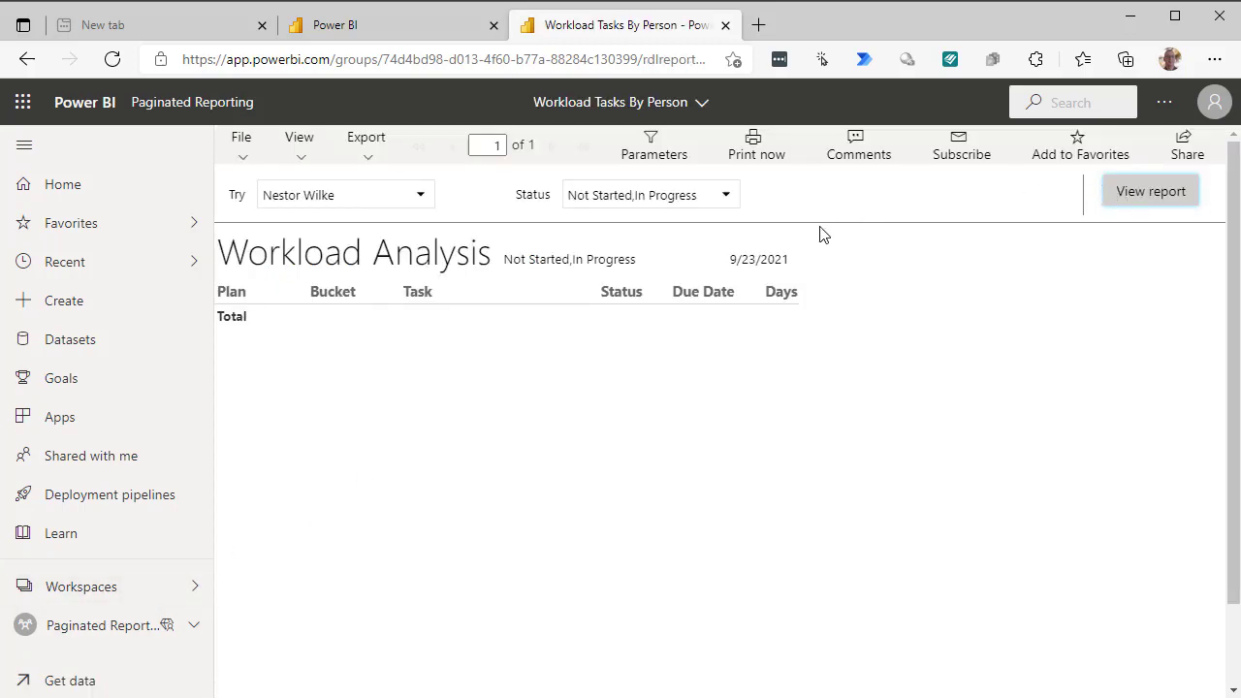